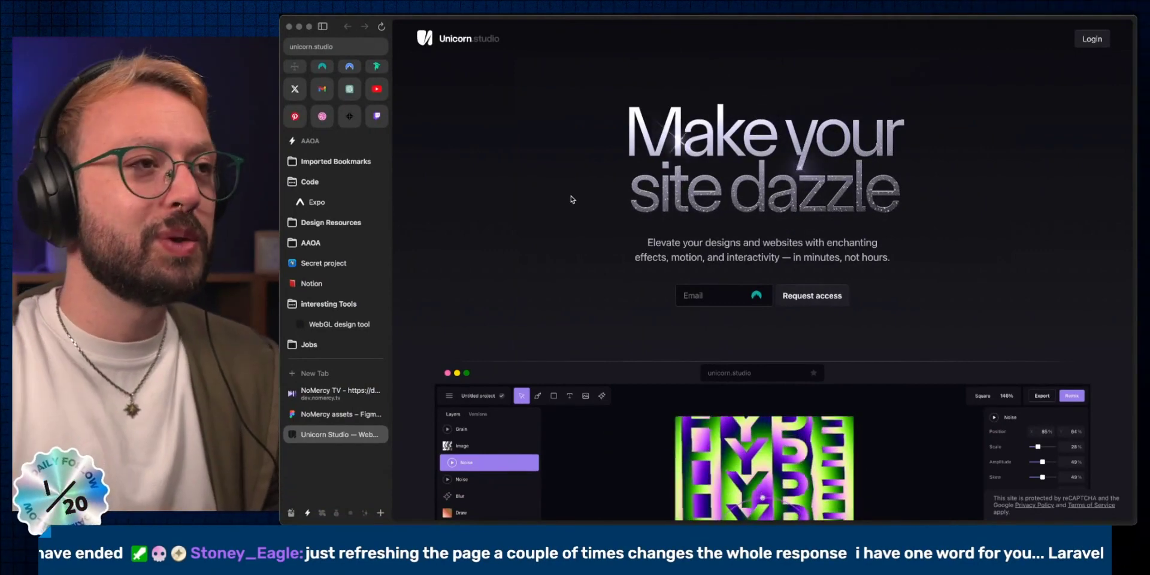
Hide the Arc sidebar and scroll down through the Unicorn Studio landing page and back up
{"action": "key", "text": "super+s"}
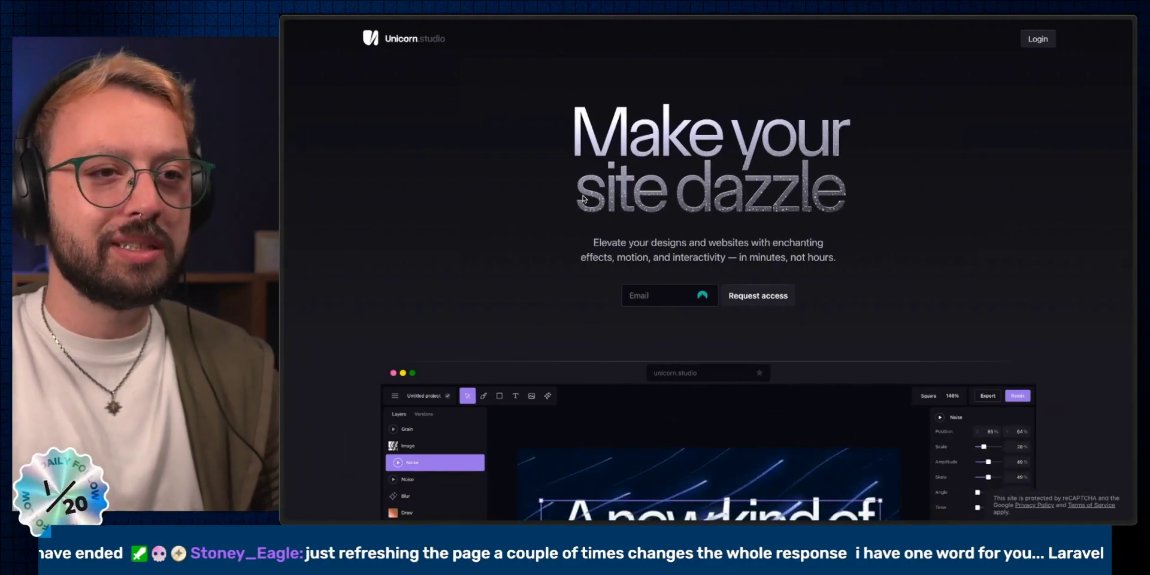
{"action": "scroll", "coordinate": [539, 187], "scroll_direction": "down", "scroll_amount": 4}
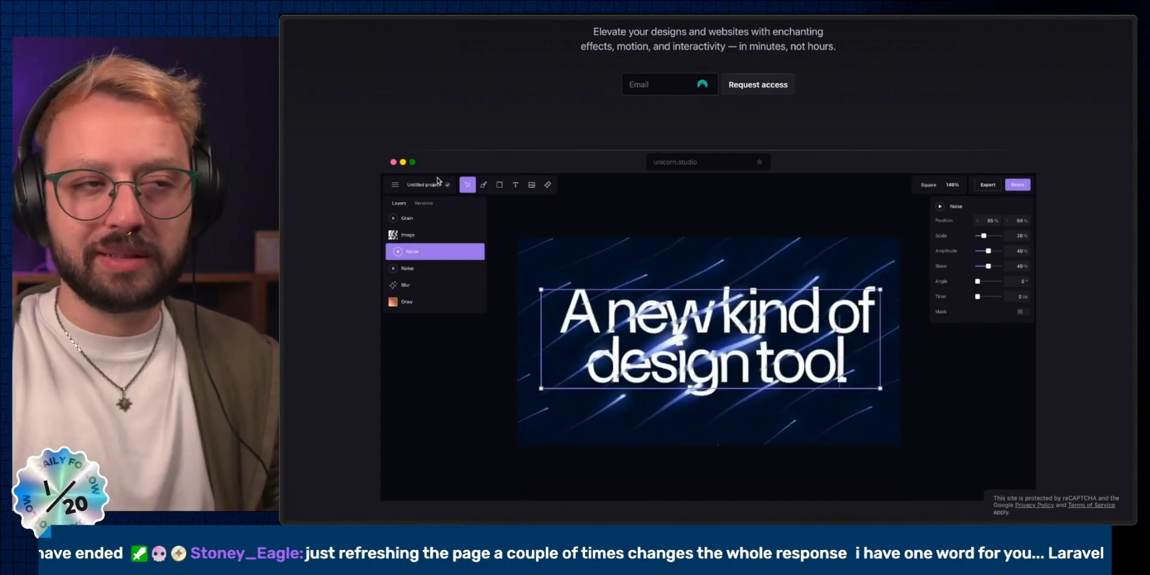
{"action": "scroll", "coordinate": [437, 178], "scroll_direction": "down", "scroll_amount": 3}
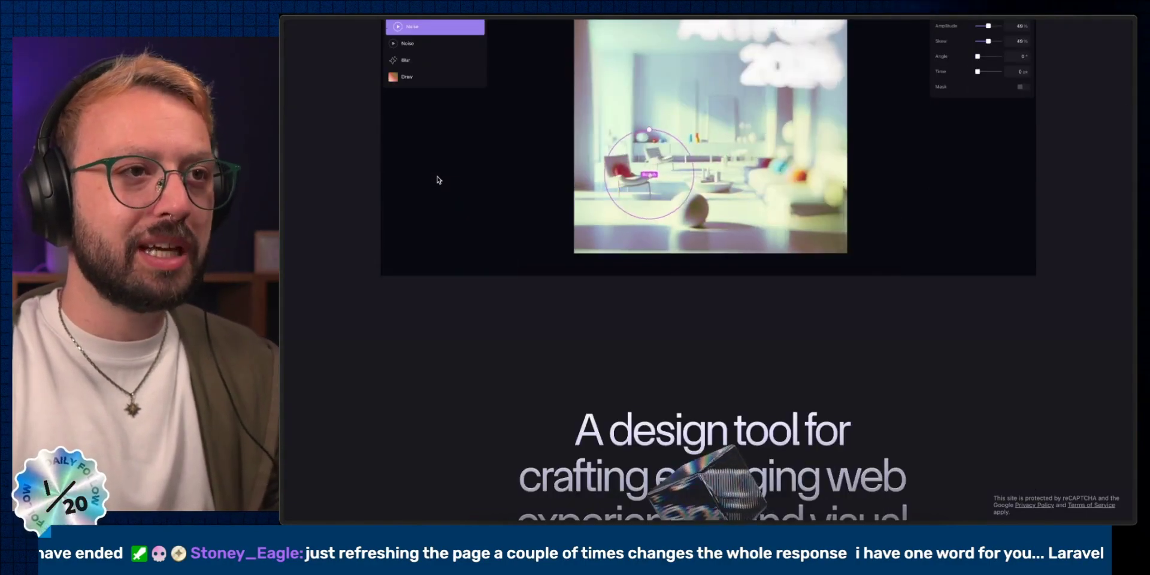
{"action": "scroll", "coordinate": [455, 192], "scroll_direction": "down", "scroll_amount": 4}
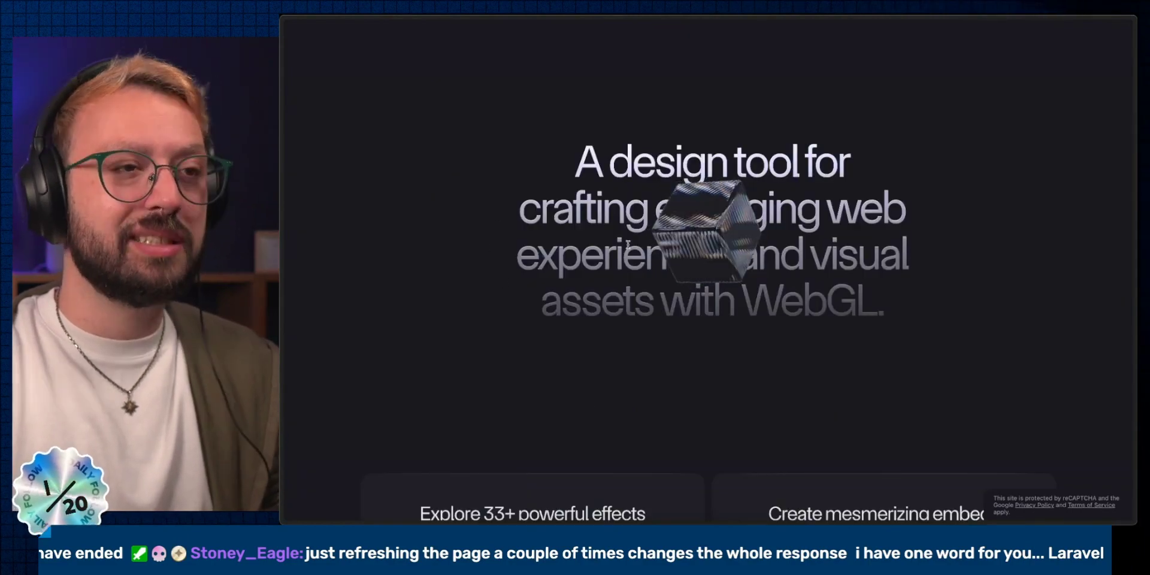
{"action": "scroll", "coordinate": [788, 269], "scroll_direction": "down", "scroll_amount": 5}
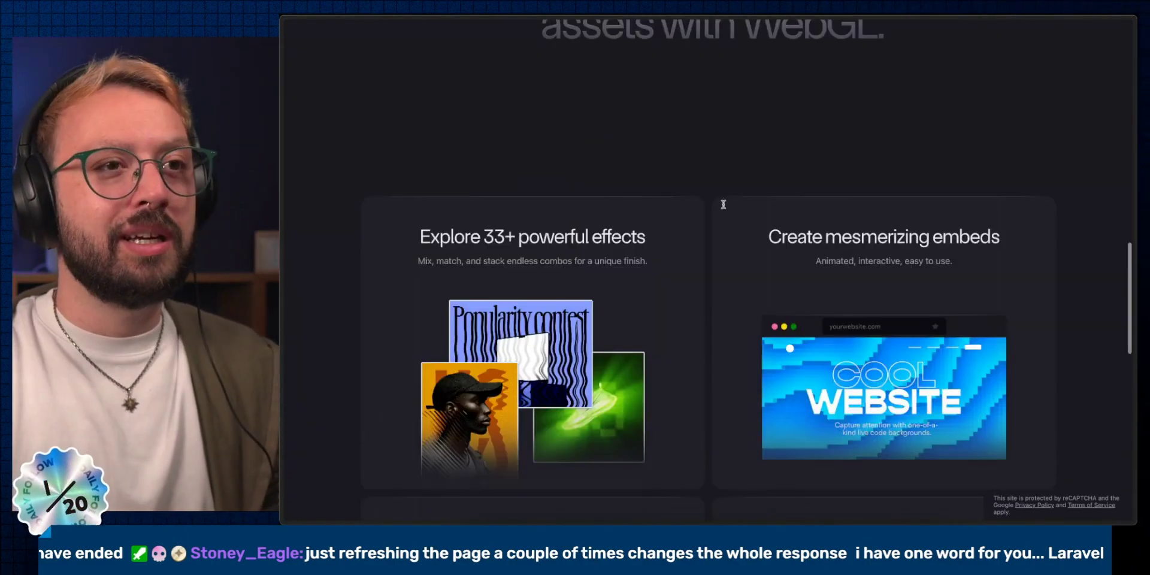
{"action": "scroll", "coordinate": [725, 207], "scroll_direction": "down", "scroll_amount": 2}
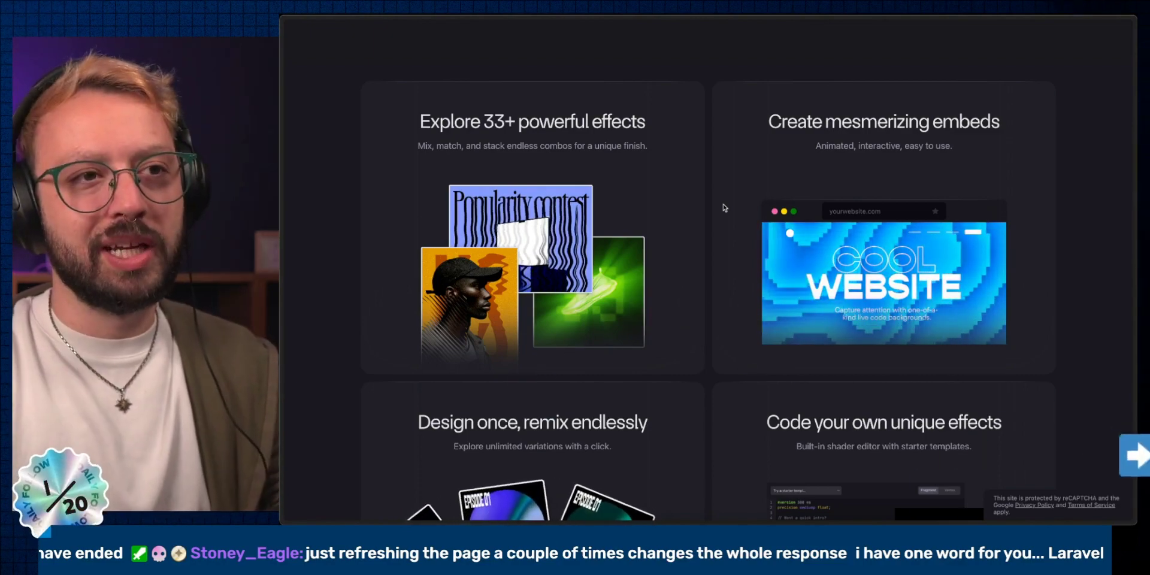
{"action": "scroll", "coordinate": [724, 206], "scroll_direction": "down", "scroll_amount": 5}
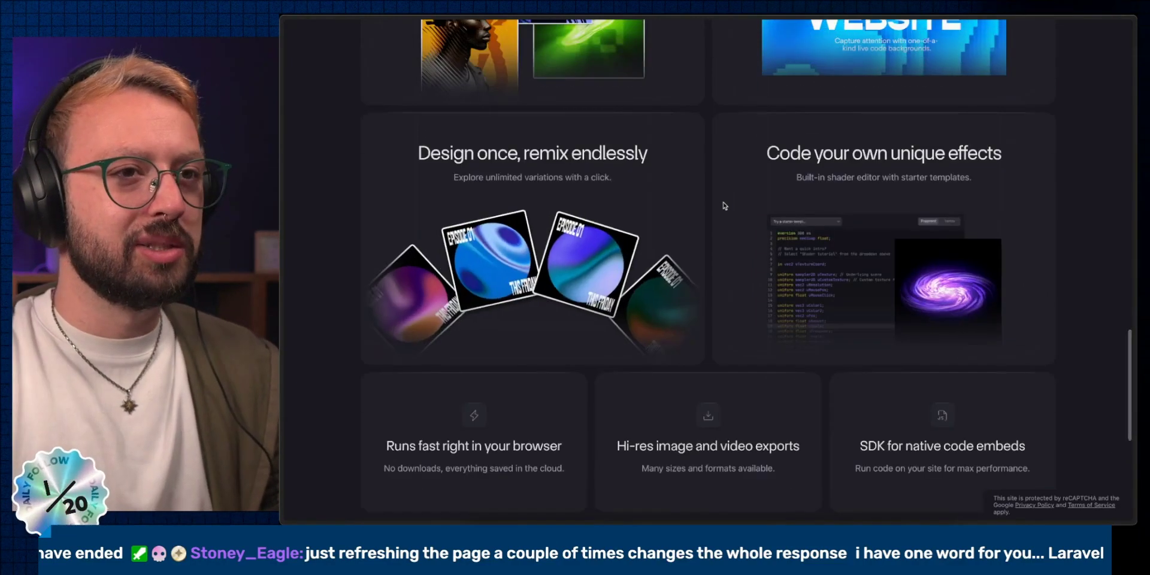
{"action": "scroll", "coordinate": [714, 193], "scroll_direction": "down", "scroll_amount": 3}
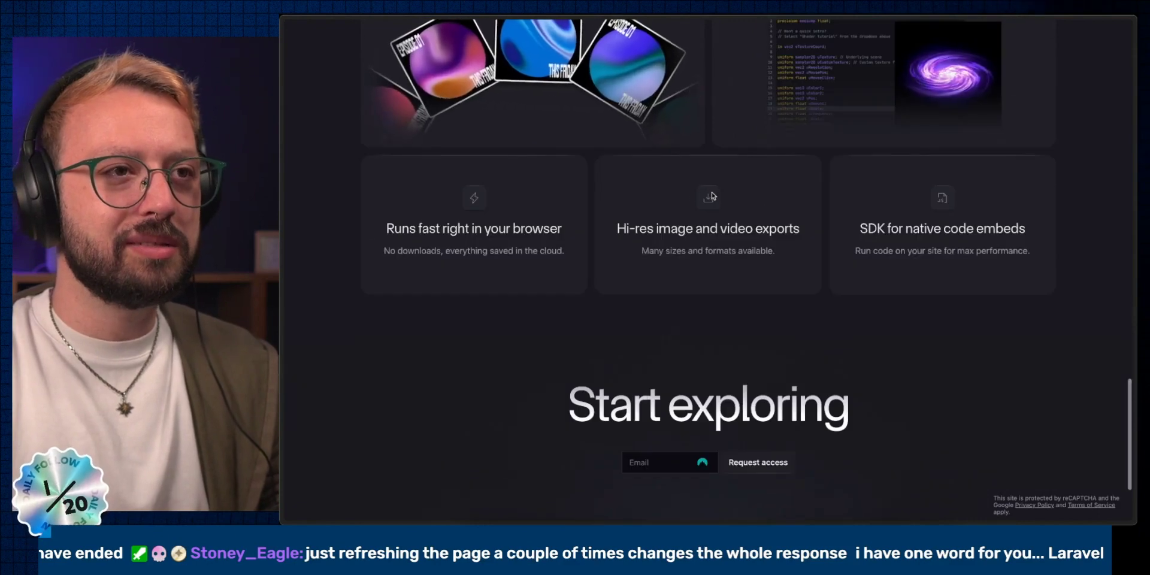
{"action": "scroll", "coordinate": [660, 187], "scroll_direction": "down", "scroll_amount": 2}
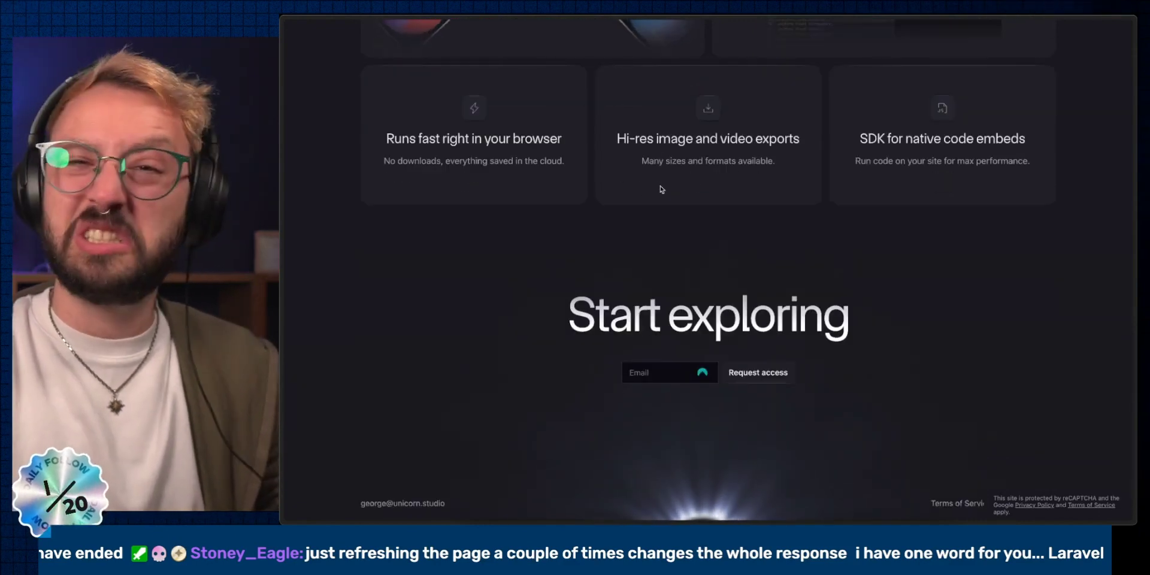
{"action": "scroll", "coordinate": [661, 187], "scroll_direction": "down", "scroll_amount": 1}
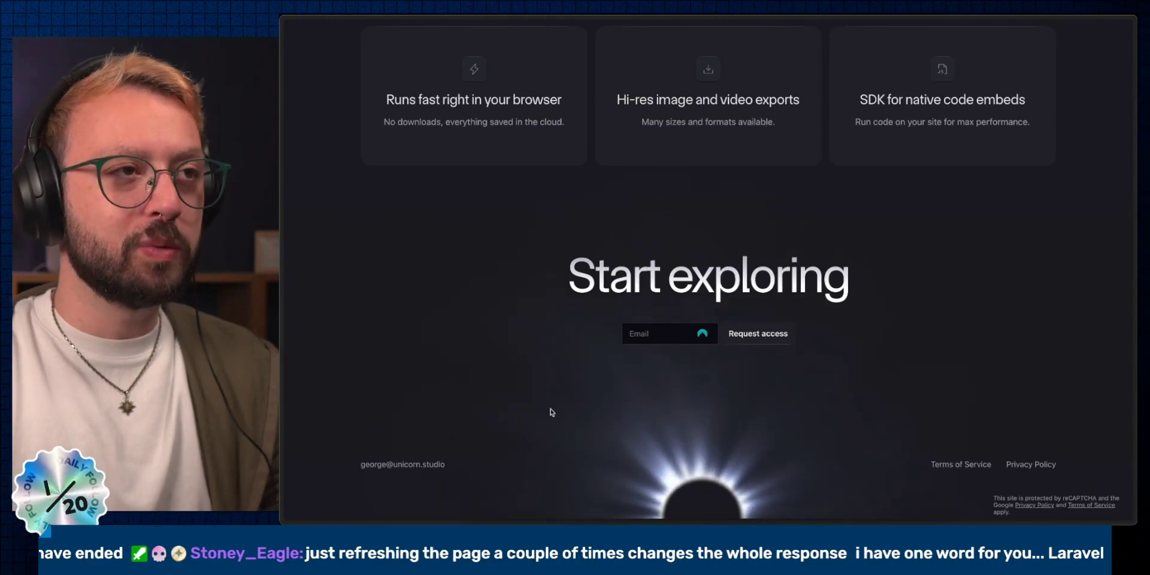
{"action": "scroll", "coordinate": [653, 323], "scroll_direction": "up", "scroll_amount": 10}
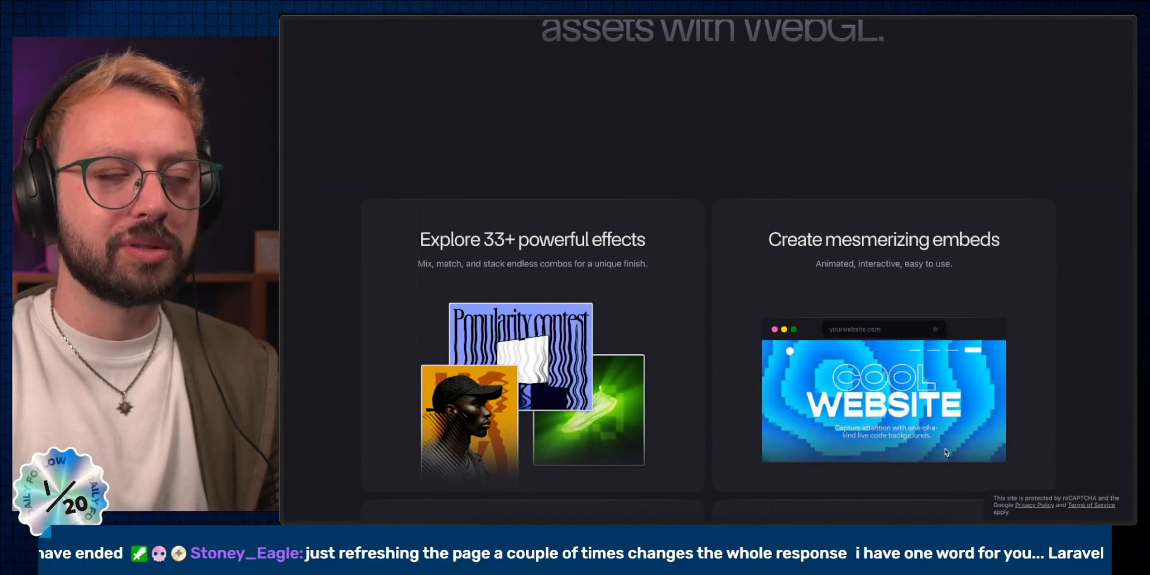
{"action": "scroll", "coordinate": [852, 416], "scroll_direction": "up", "scroll_amount": 5}
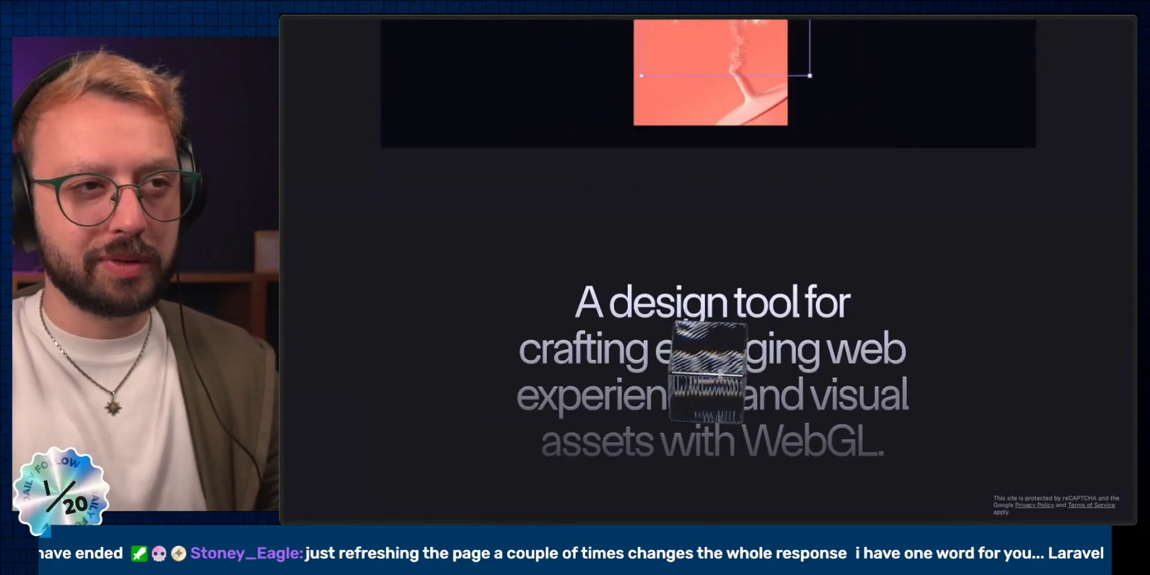
{"action": "scroll", "coordinate": [819, 405], "scroll_direction": "up", "scroll_amount": 10}
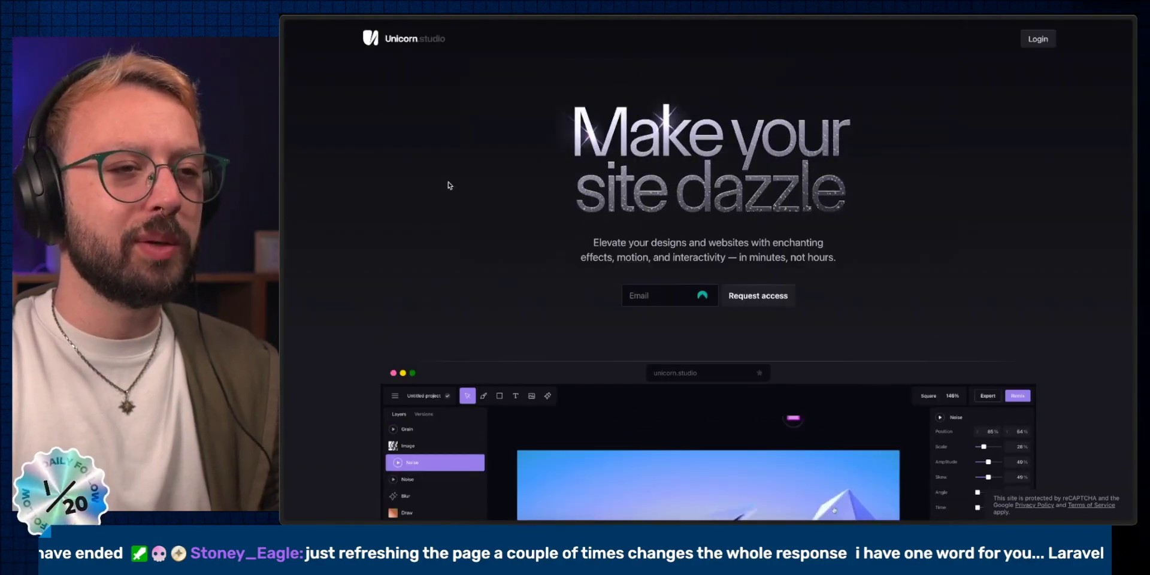
Open the Hero section starter template in the editor
{"action": "mouse_move", "coordinate": [284, 252]}
{"action": "left_click", "coordinate": [334, 321]}
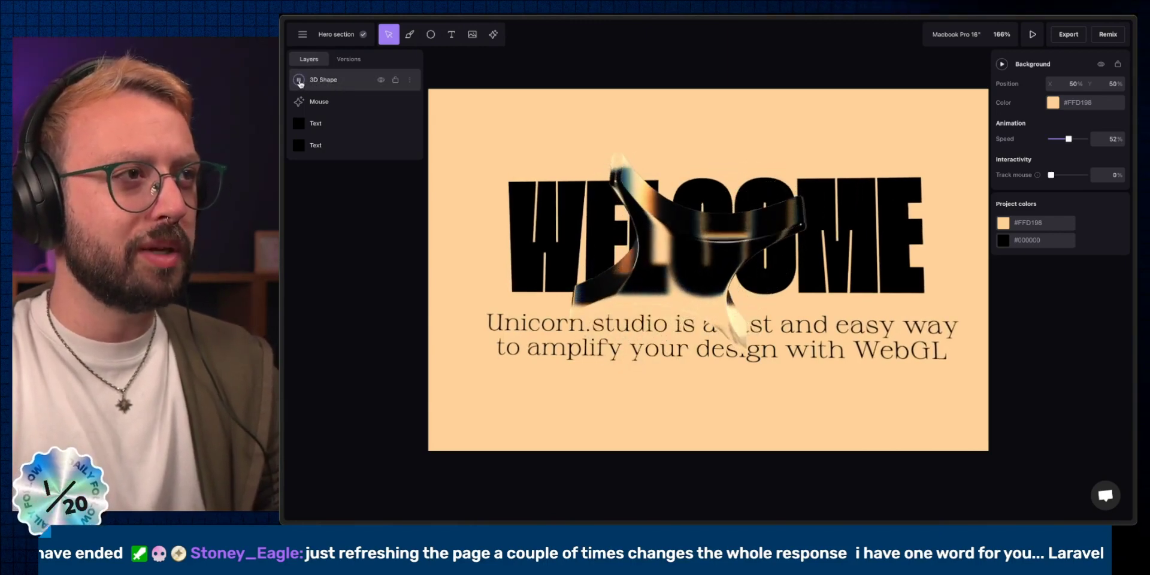
{"action": "left_click", "coordinate": [301, 81]}
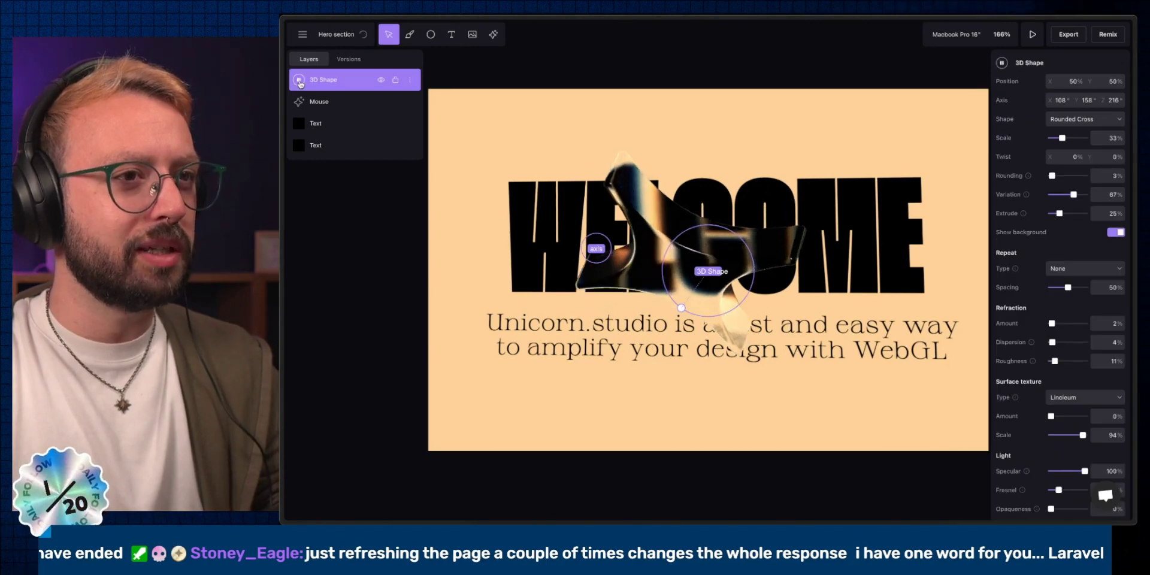
{"action": "left_click", "coordinate": [476, 67]}
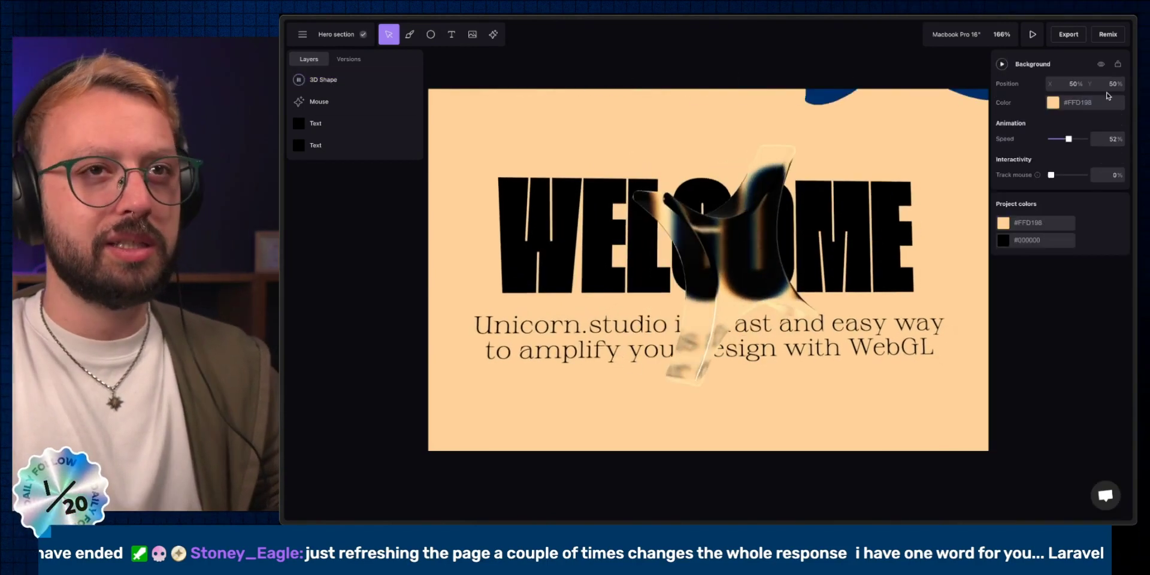
{"action": "left_click", "coordinate": [346, 84]}
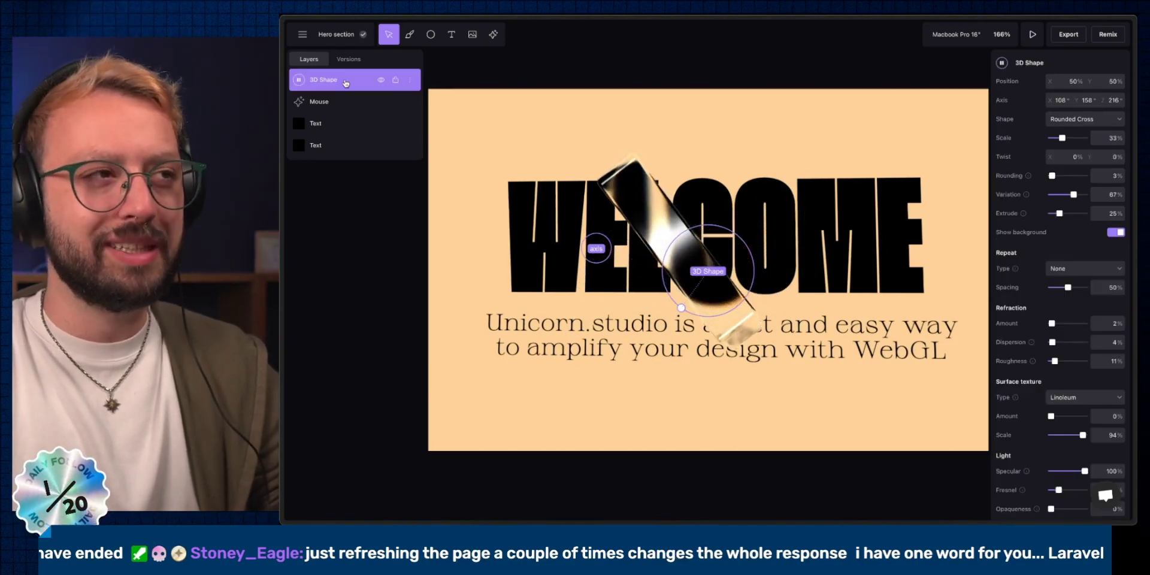
{"action": "left_click", "coordinate": [347, 128]}
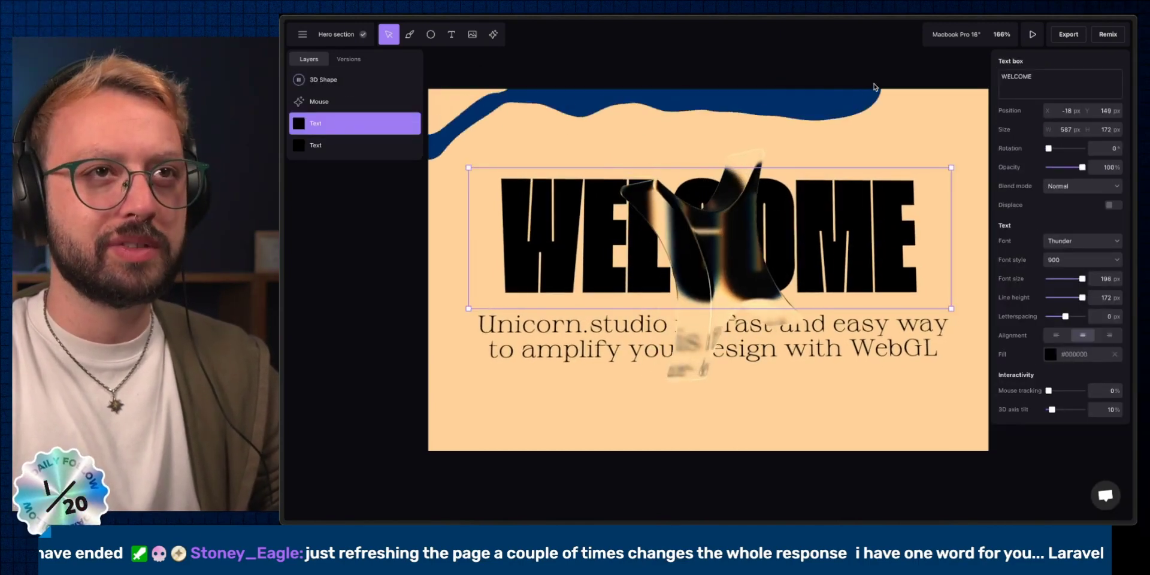
{"action": "key", "text": "Escape"}
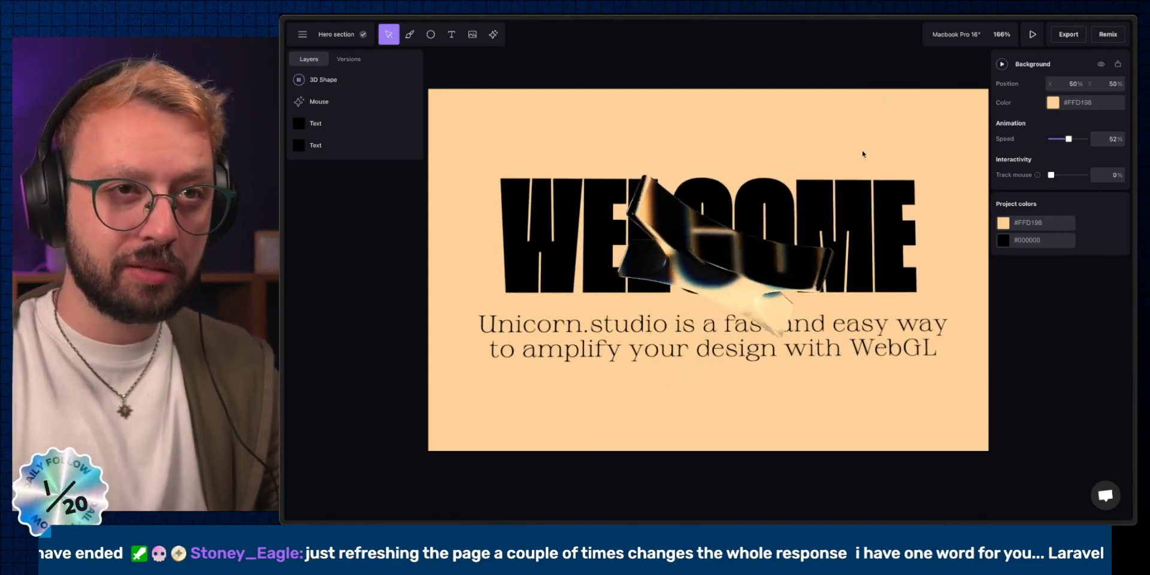
Drag the WELCOME text left and down, then undo to restore its position
{"action": "left_click", "coordinate": [323, 79]}
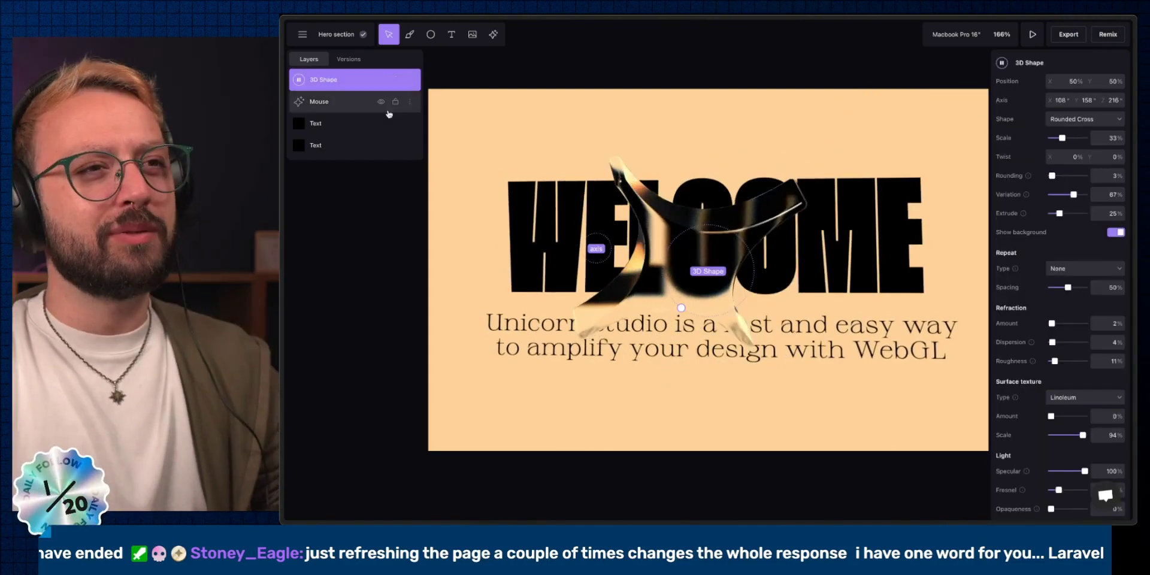
{"action": "left_click_drag", "start_coordinate": [594, 249], "coordinate": [518, 278]}
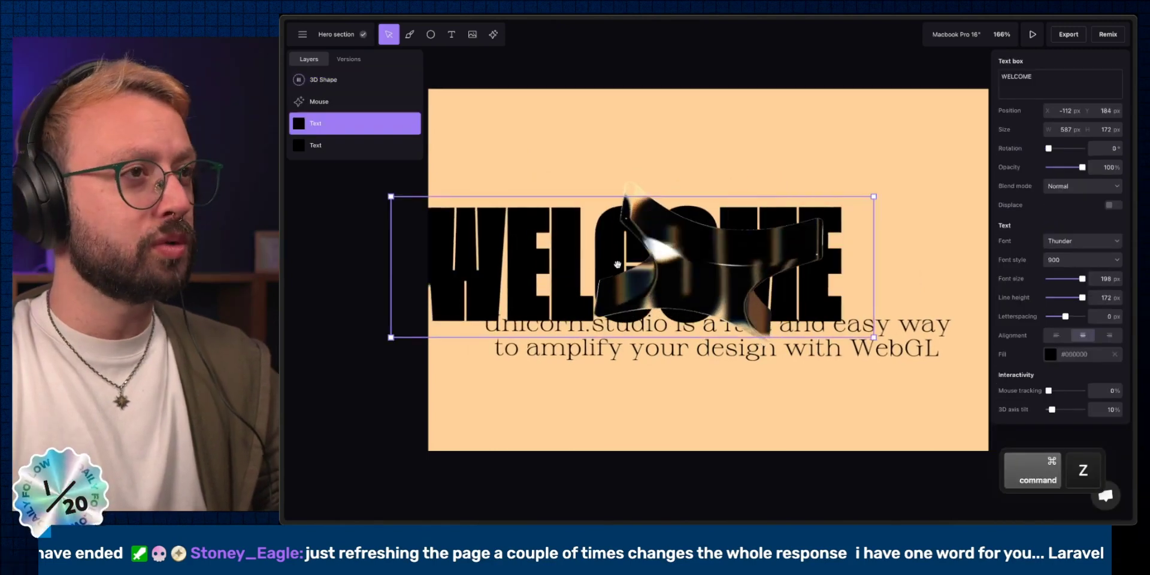
{"action": "key", "text": "super+z"}
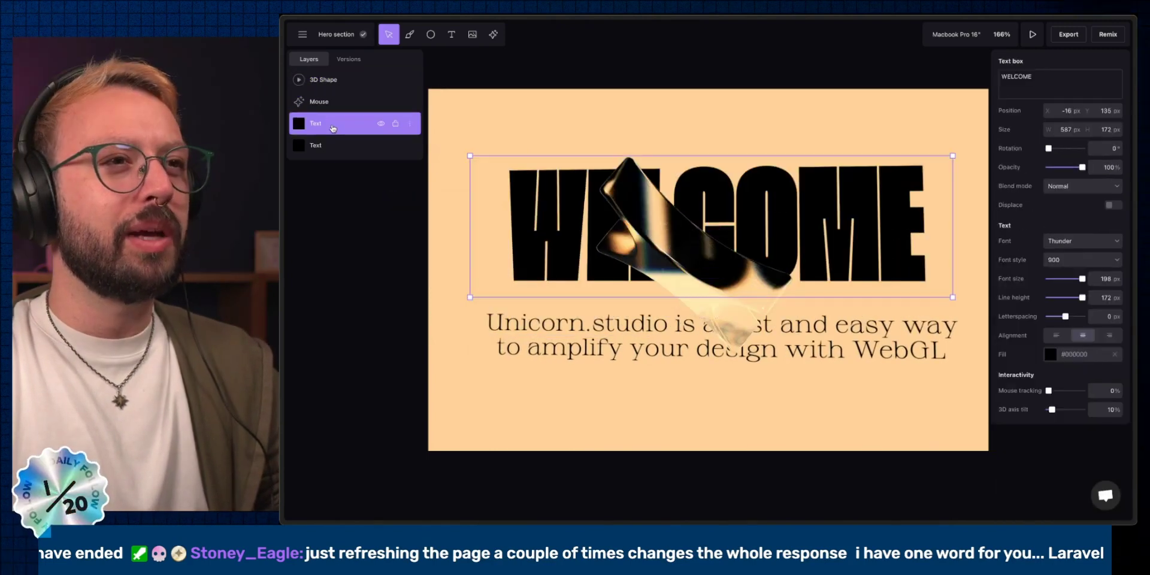
Tilt the subtitle text's 3D axis to 77%, then ease it back to 14%
{"action": "left_click", "coordinate": [335, 152]}
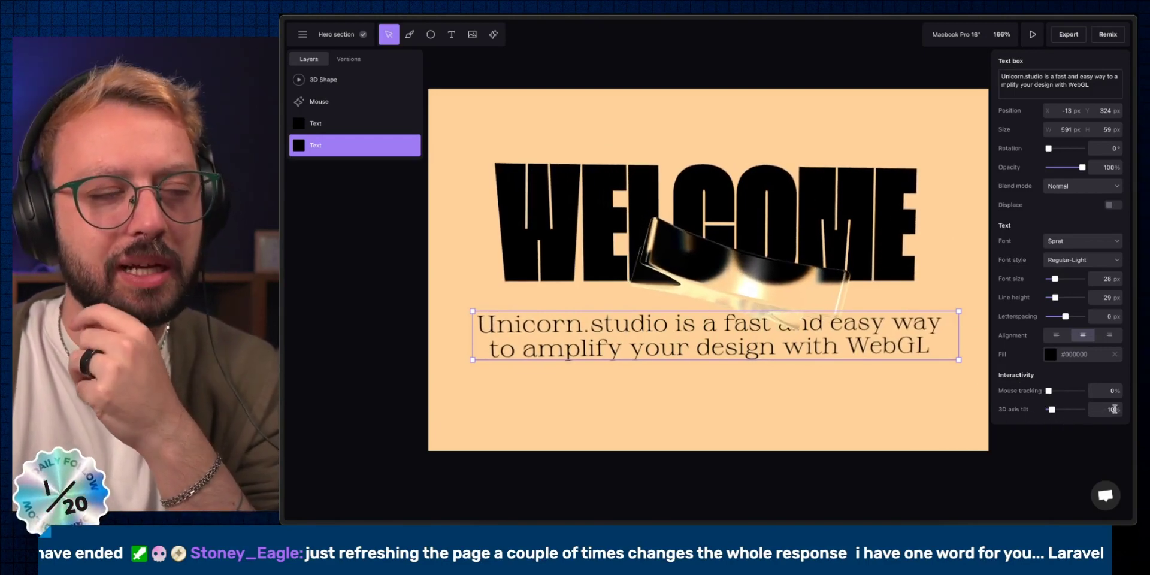
{"action": "left_click_drag", "start_coordinate": [1053, 411], "coordinate": [1075, 411]}
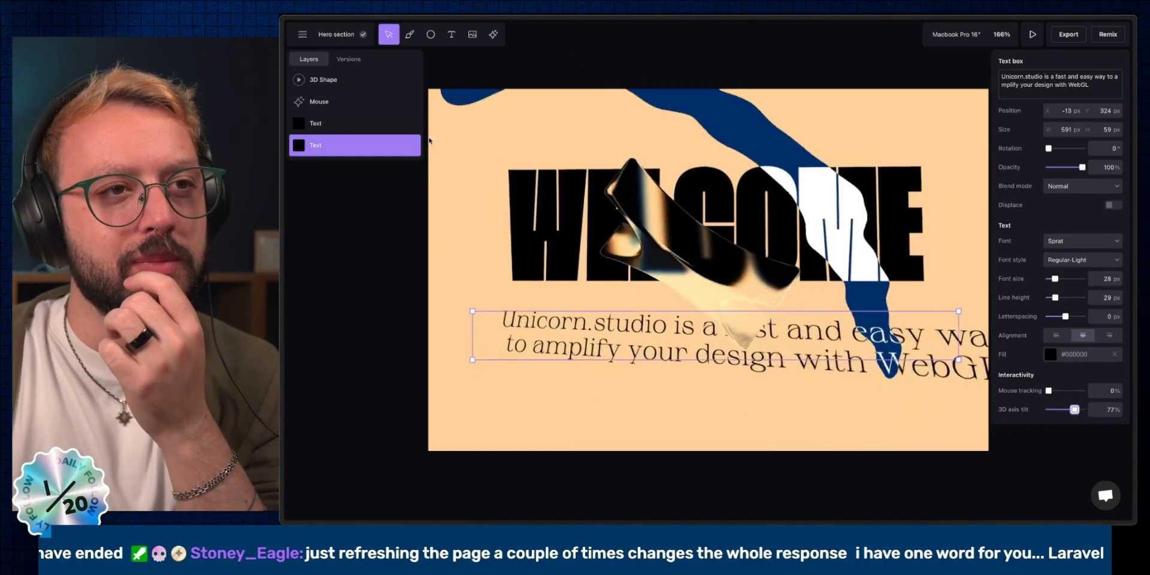
{"action": "left_click_drag", "start_coordinate": [1058, 413], "coordinate": [1051, 413]}
{"action": "key", "text": "super+z"}
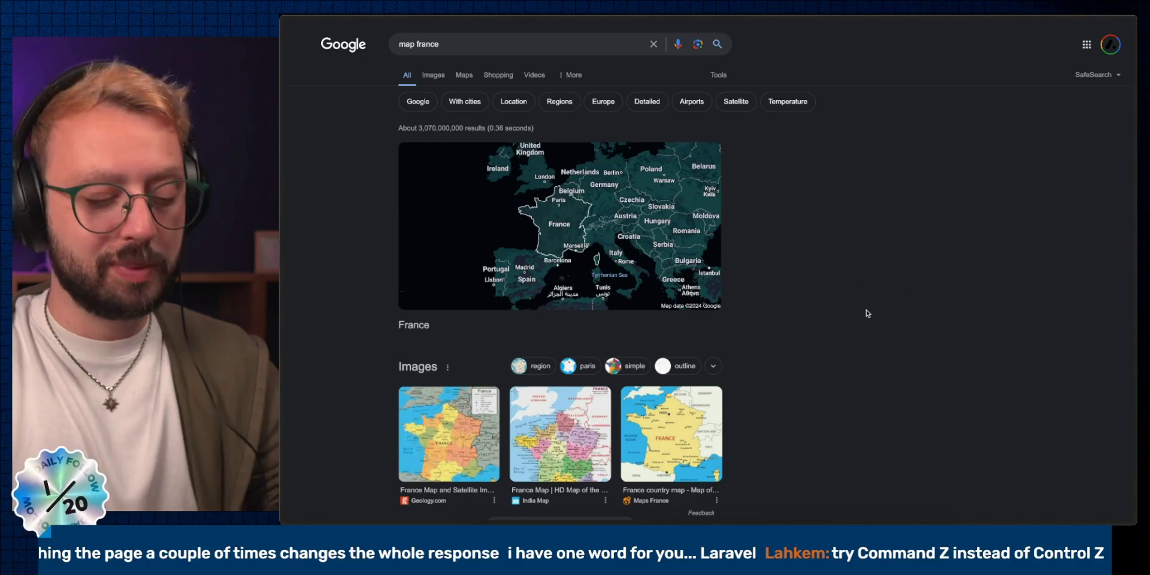
{"action": "mouse_move", "coordinate": [281, 273]}
{"action": "key", "text": "super+w"}
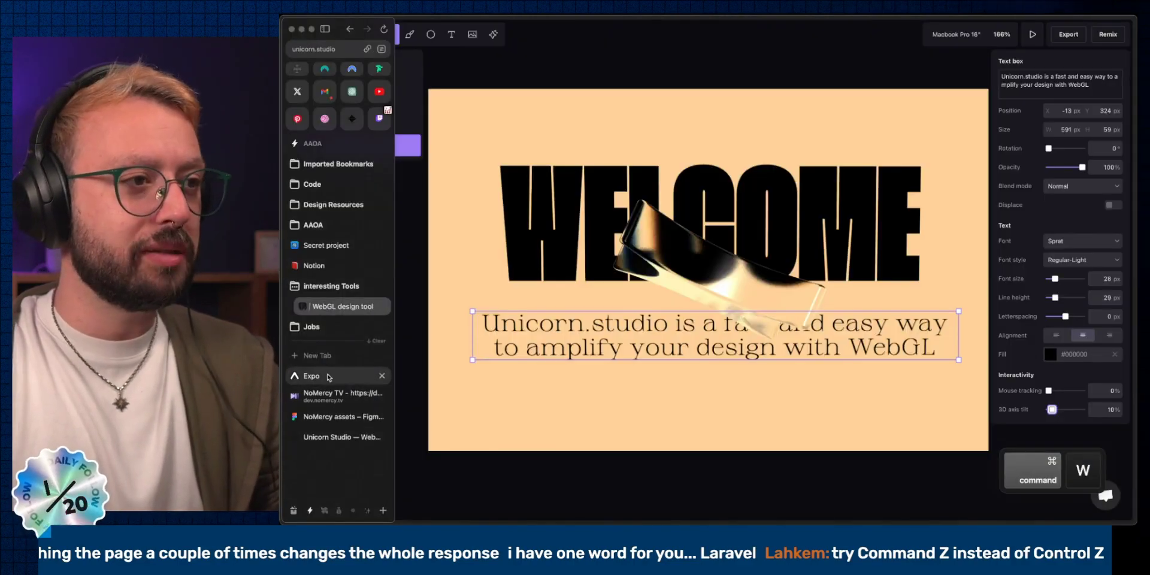
{"action": "key", "text": "shift+z"}
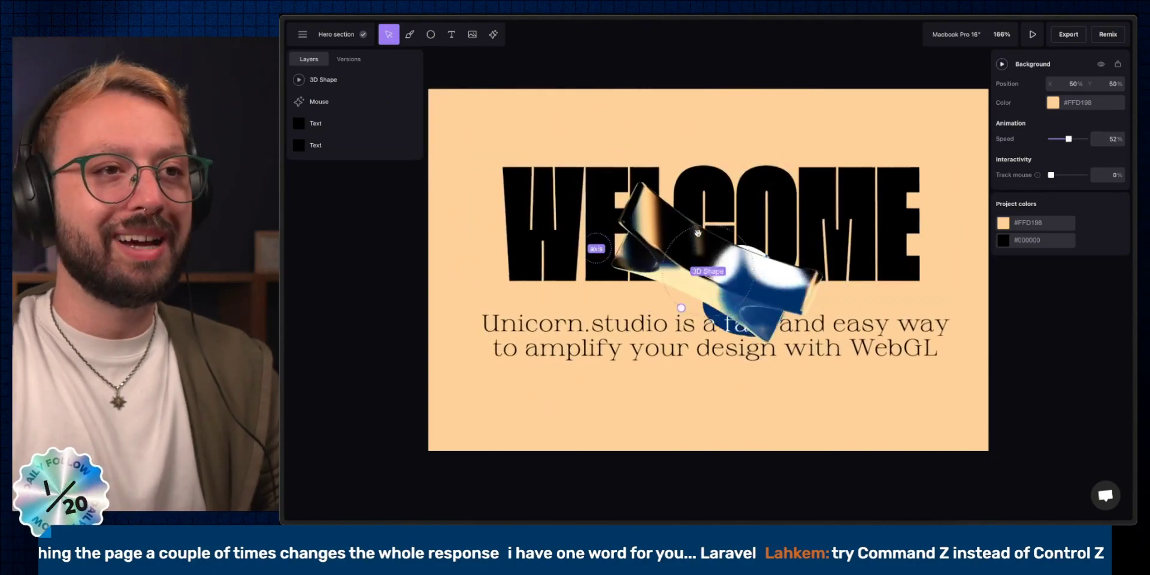
Duplicate the WELCOME heading, then undo the duplication
{"action": "left_click", "coordinate": [500, 216]}
{"action": "key", "text": "ctrl+d"}
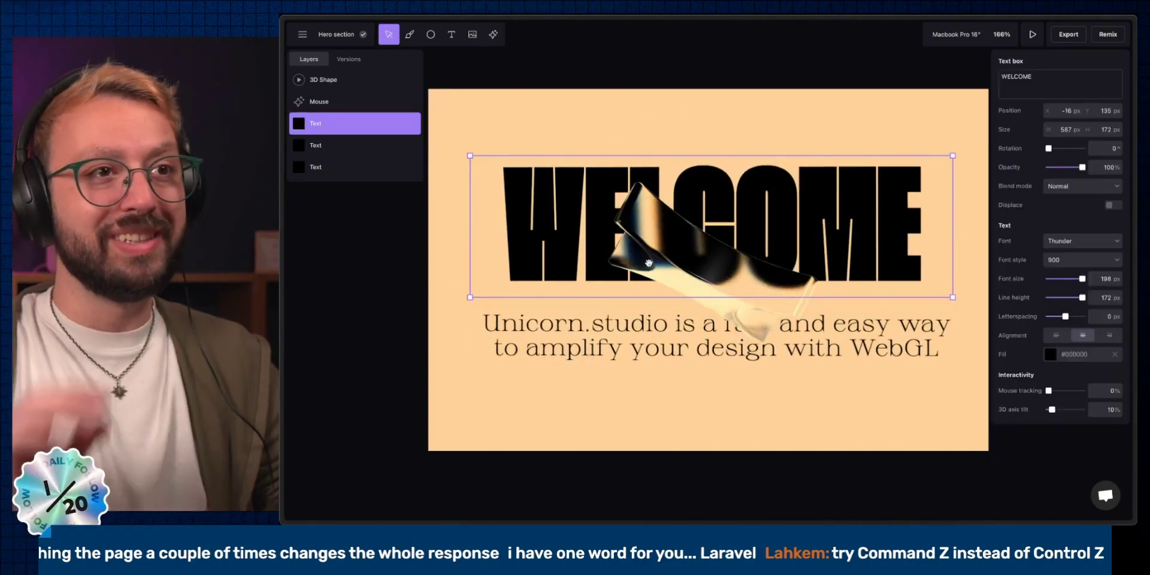
{"action": "key", "text": "super+z"}
Check the Versions history, then bring up the filter and distort effects library
{"action": "left_click", "coordinate": [349, 60]}
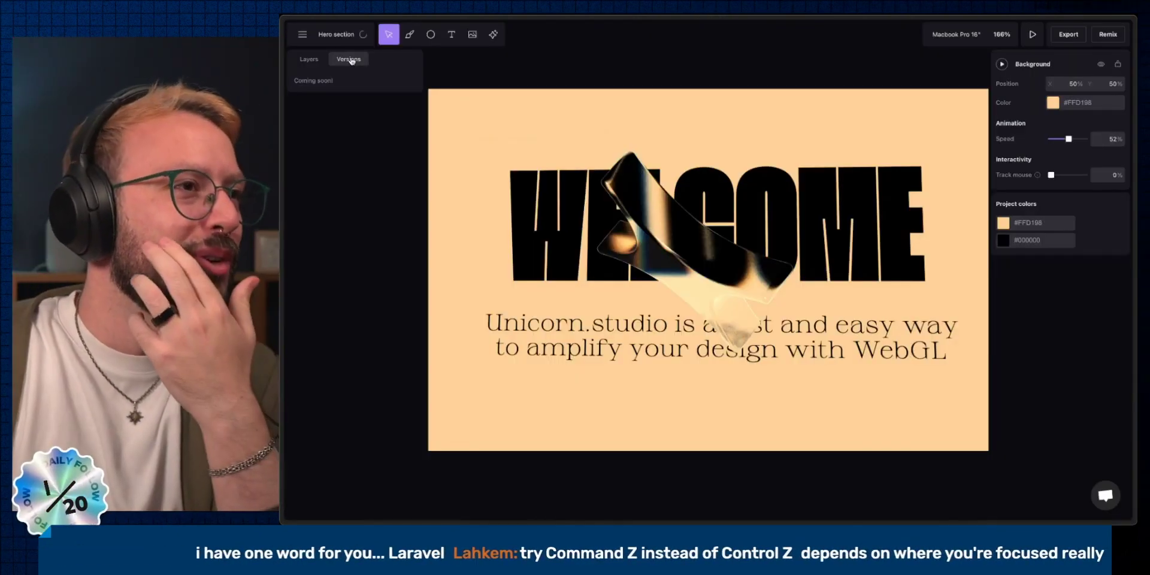
{"action": "left_click", "coordinate": [408, 35]}
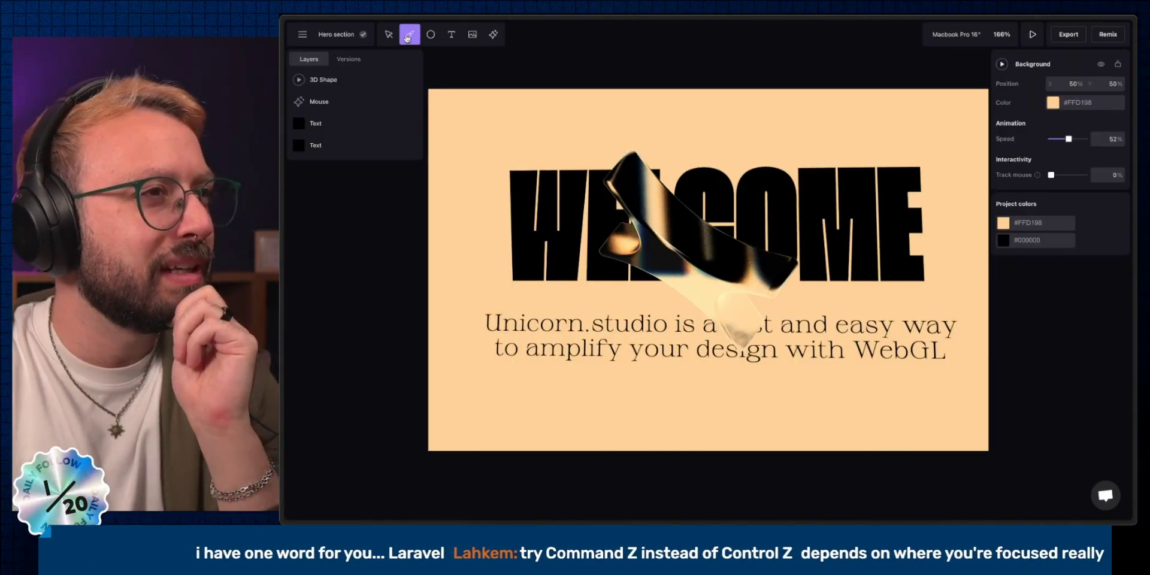
{"action": "left_click", "coordinate": [493, 35]}
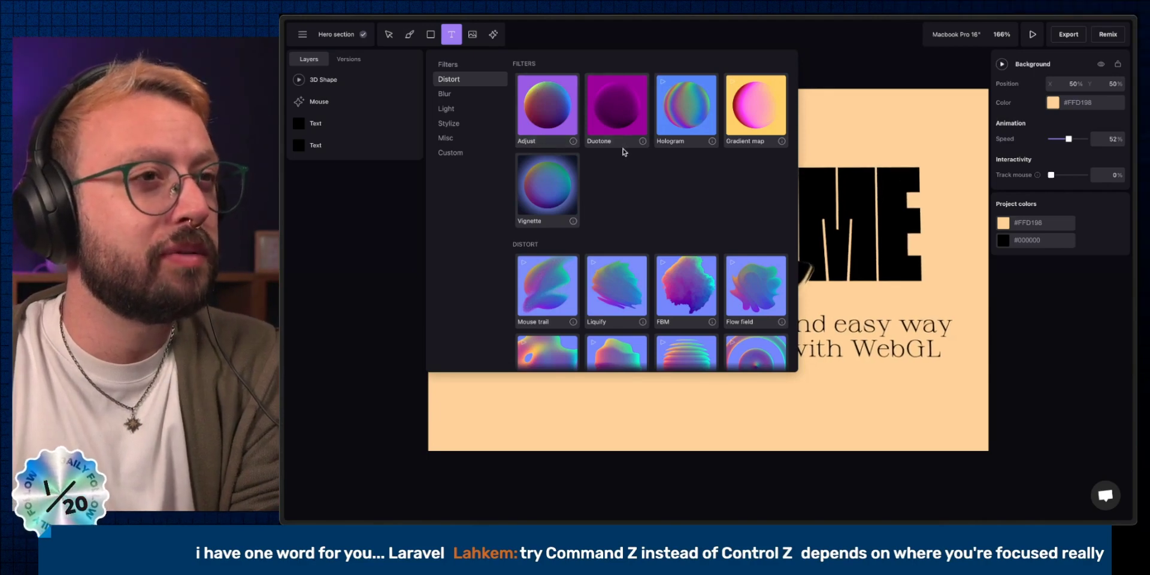
Add a Hologram effect set to Frequency 145%, Angle 55° and Speed 18%
{"action": "left_click", "coordinate": [696, 139]}
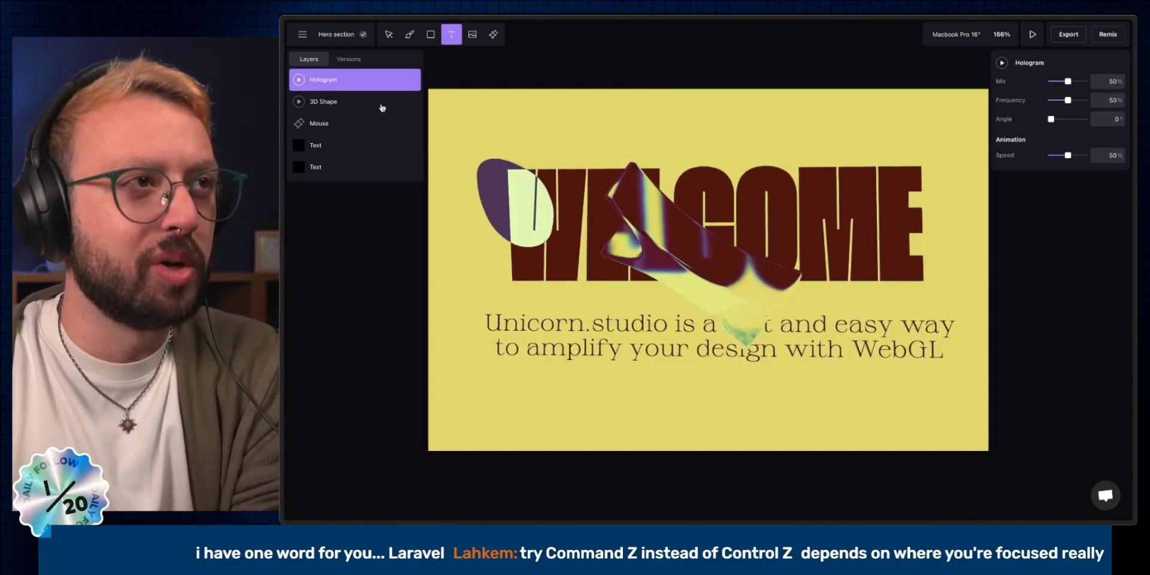
{"action": "key", "text": "v"}
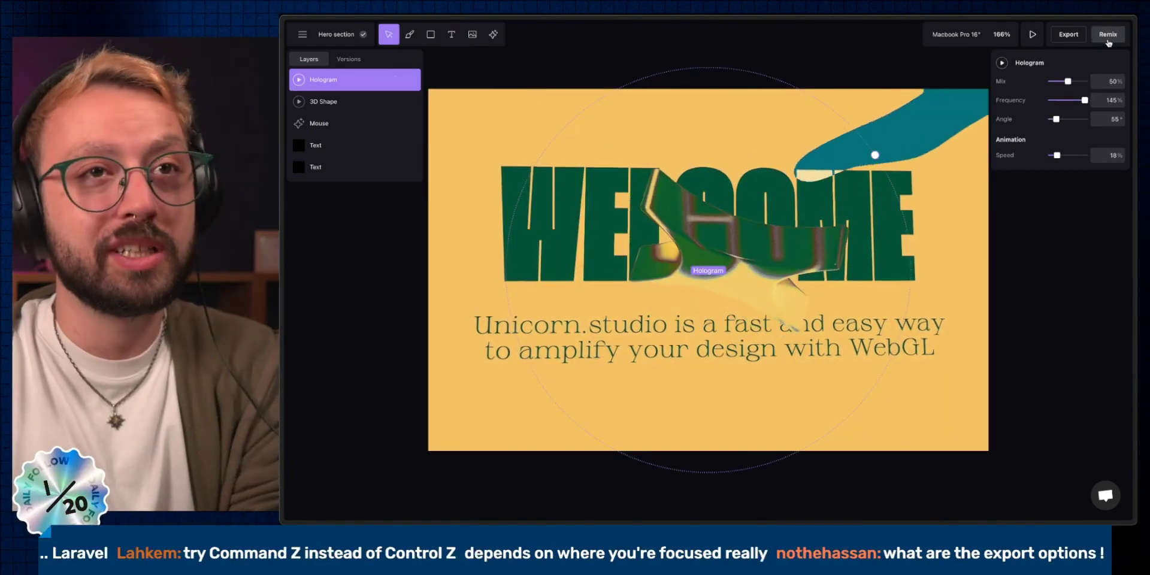
{"action": "left_click", "coordinate": [1069, 35]}
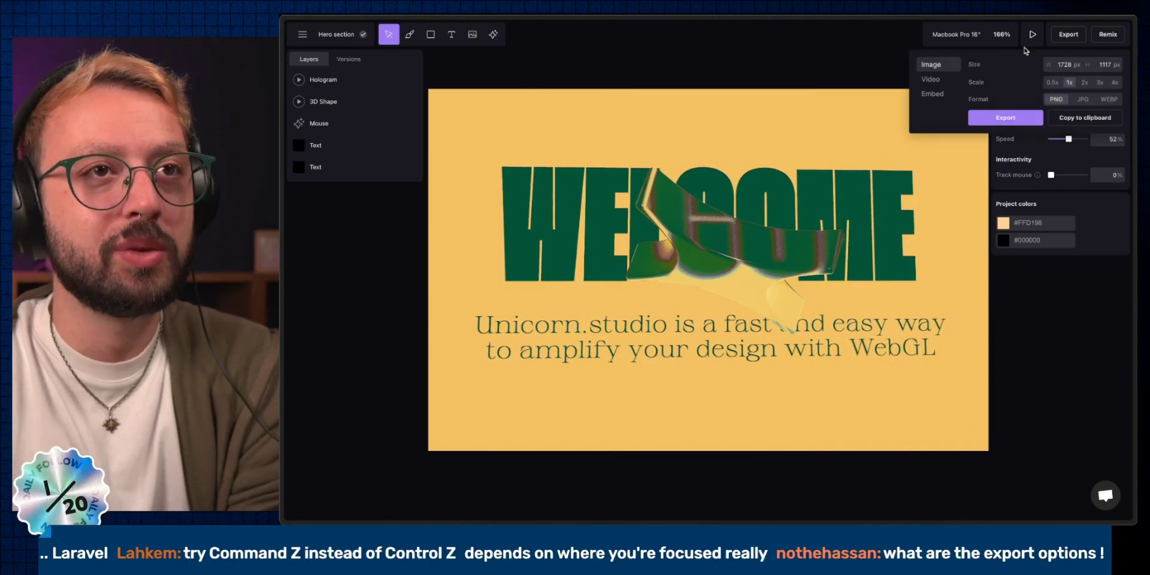
{"action": "left_click", "coordinate": [930, 81]}
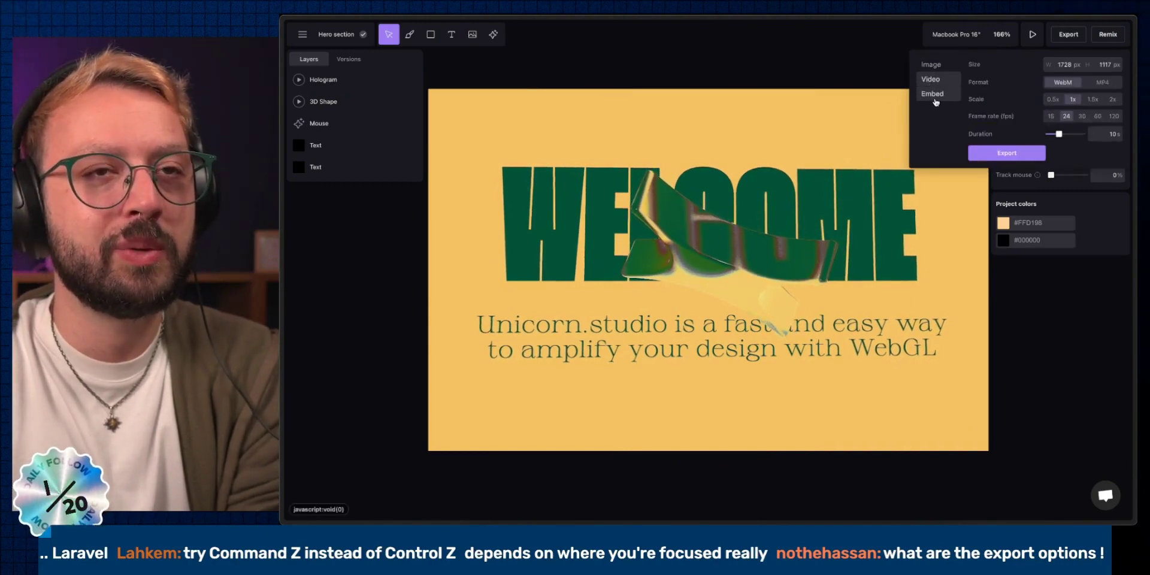
{"action": "left_click", "coordinate": [935, 100]}
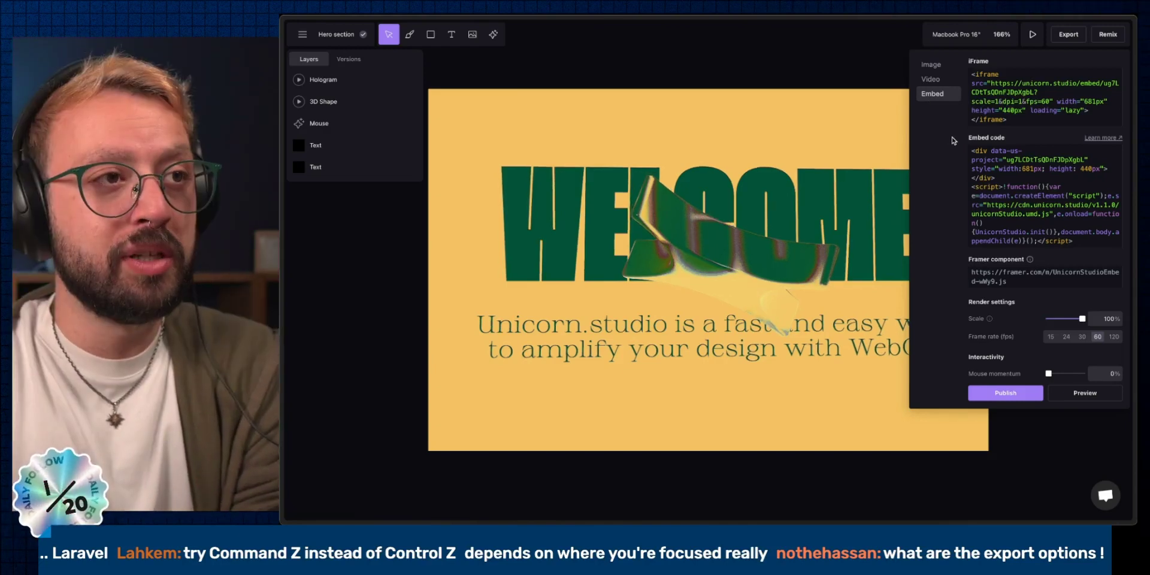
{"action": "left_click", "coordinate": [712, 192]}
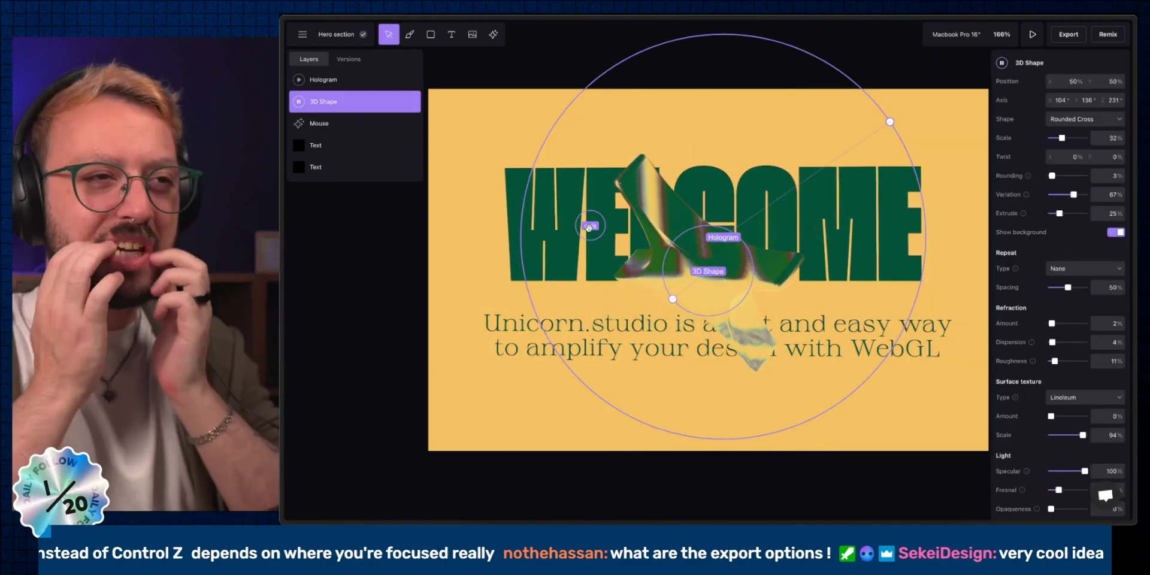
Move the small 3D shape up toward WELCOME and duplicate it beside the M
{"action": "left_click_drag", "start_coordinate": [704, 273], "coordinate": [821, 204]}
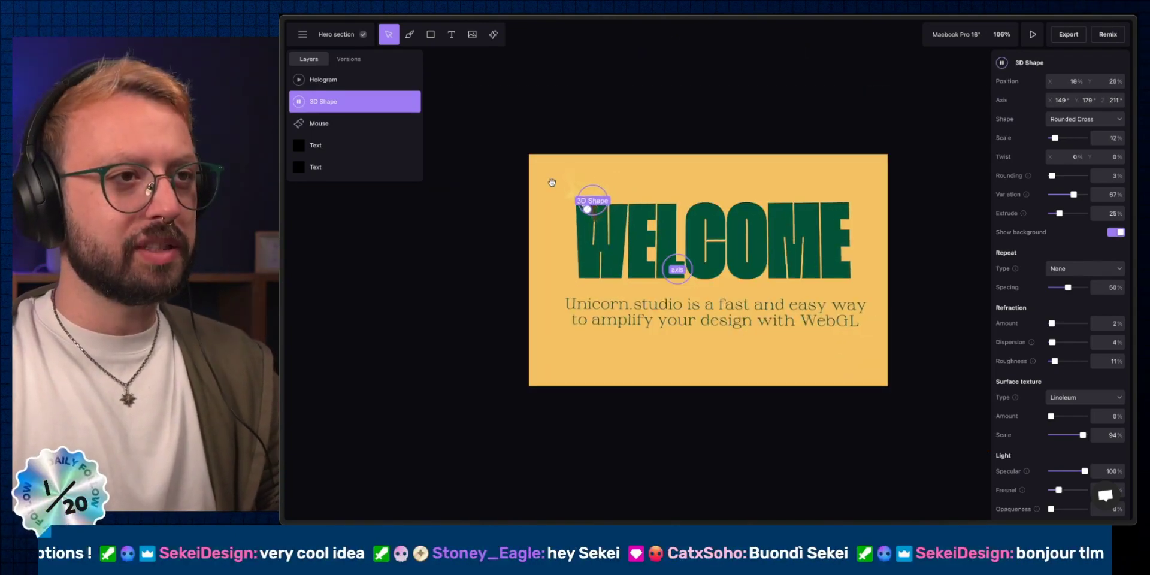
{"action": "left_click", "coordinate": [552, 182]}
{"action": "scroll", "coordinate": [552, 182], "scroll_direction": "down", "scroll_amount": 5}
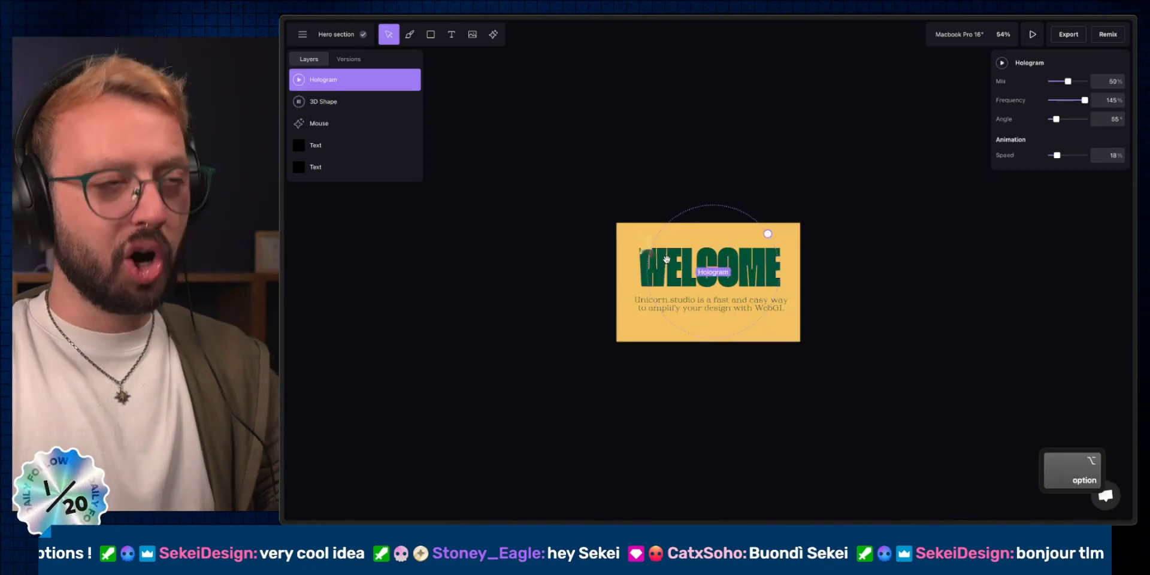
{"action": "scroll", "coordinate": [667, 259], "scroll_direction": "down", "scroll_amount": 2}
{"action": "left_click", "coordinate": [714, 289]}
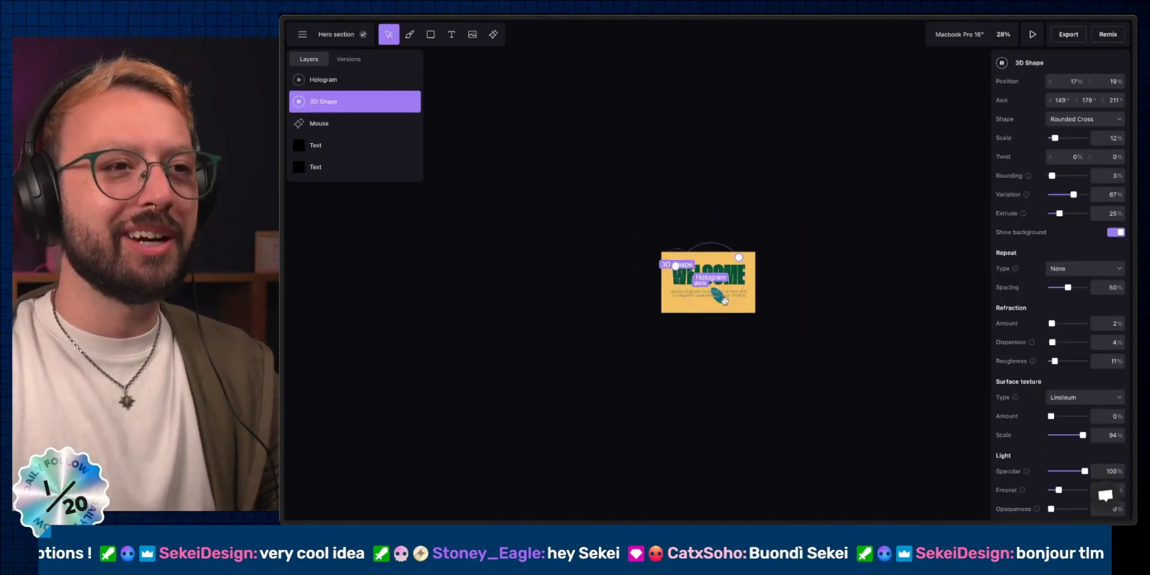
{"action": "key", "text": "shift+1"}
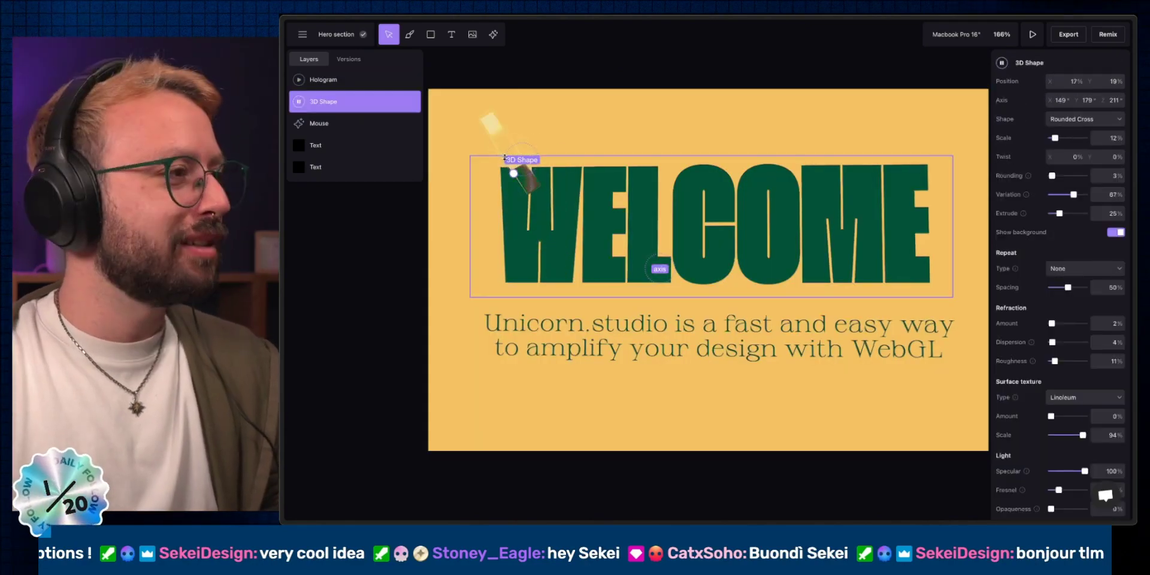
{"action": "key", "text": "ctrl+d"}
Delete the Hologram effect layer and exit the preview
{"action": "left_click", "coordinate": [389, 80]}
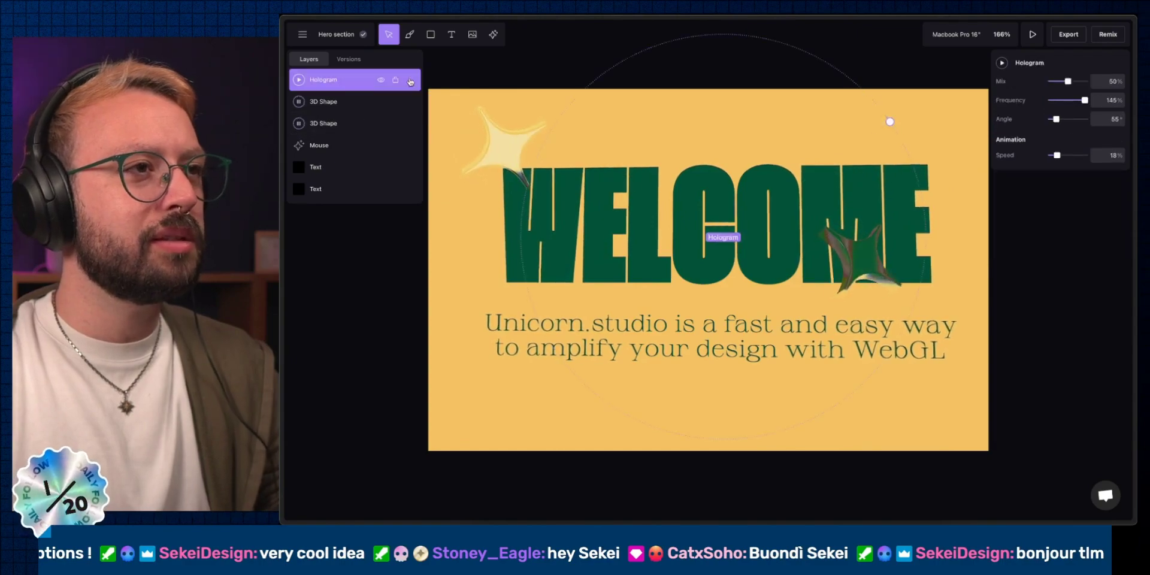
{"action": "left_click", "coordinate": [409, 82]}
{"action": "left_click", "coordinate": [413, 82]}
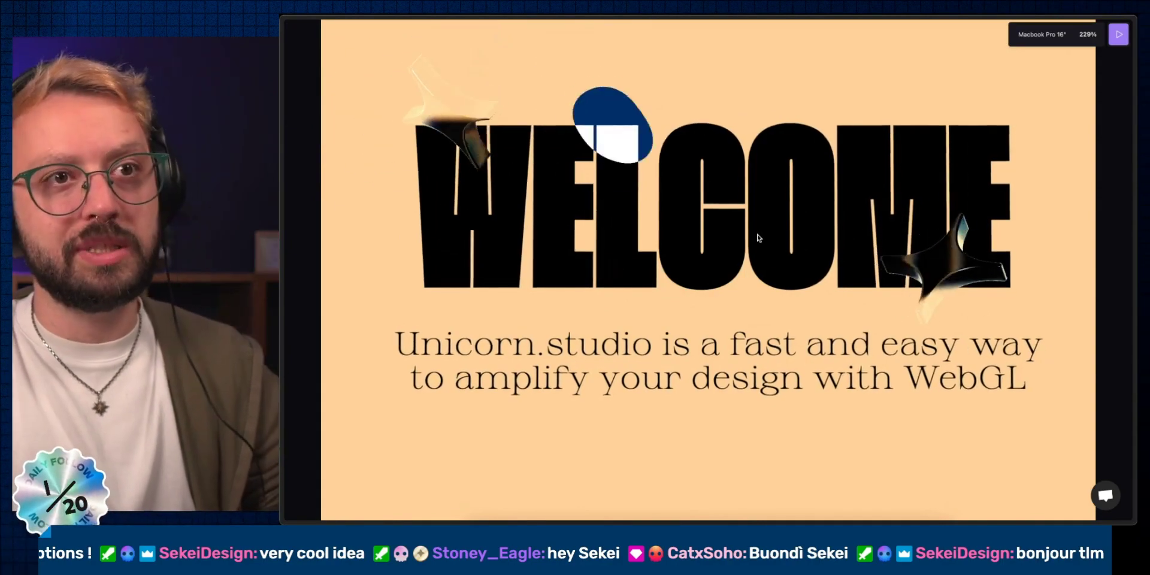
{"action": "left_click", "coordinate": [1119, 34]}
Return to the dashboard and open the Filter mask starter template
{"action": "left_click", "coordinate": [303, 34]}
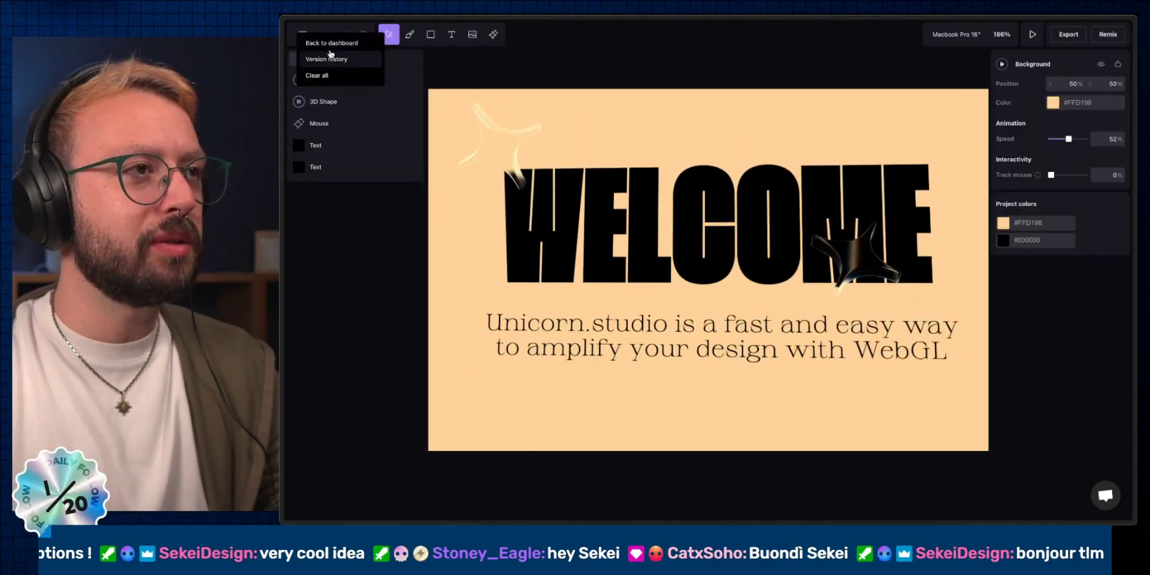
{"action": "left_click", "coordinate": [332, 45]}
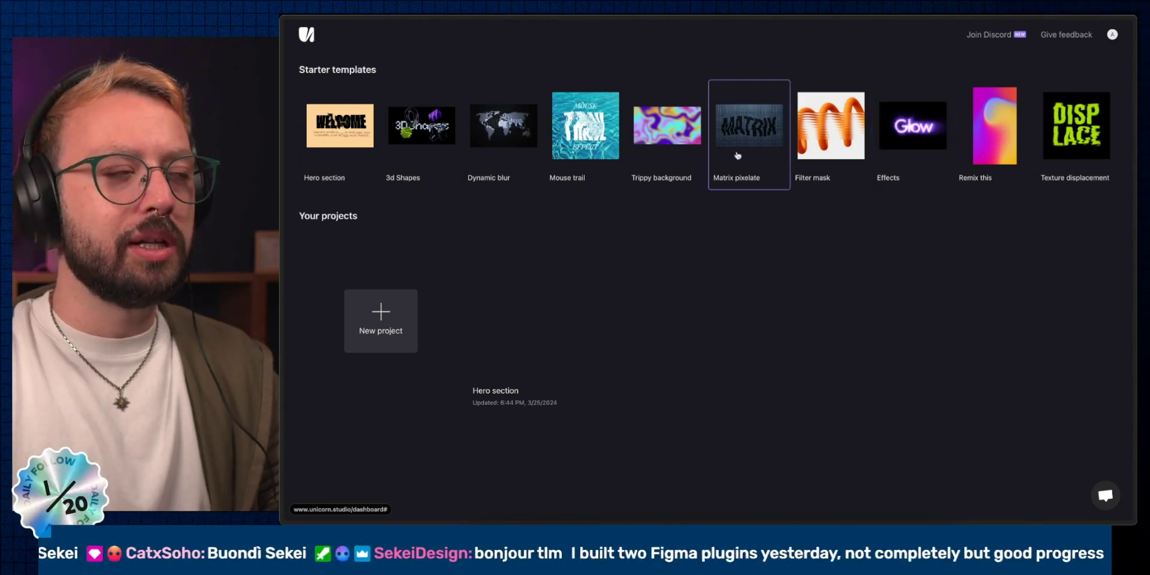
{"action": "left_click", "coordinate": [849, 189]}
Stretch the blinds mask rectangle taller upward across the orange spiral
{"action": "left_click", "coordinate": [682, 346]}
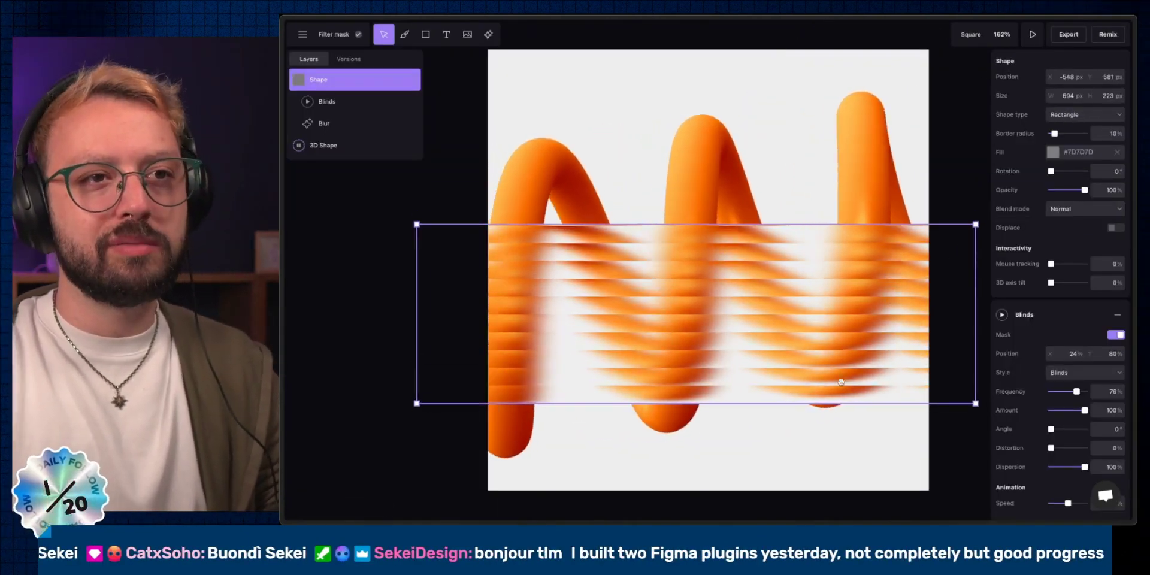
{"action": "left_click_drag", "start_coordinate": [976, 224], "coordinate": [977, 120]}
{"action": "left_click", "coordinate": [599, 155]}
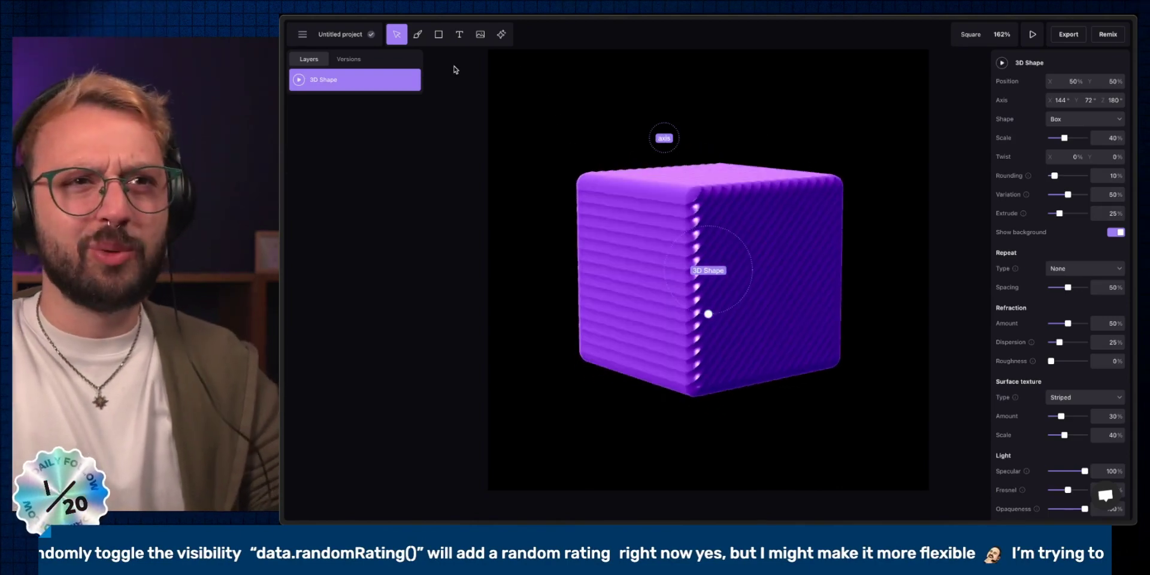
Increase the purple box's corner Rounding to 16% for the 3D repeated field
{"action": "left_click_drag", "start_coordinate": [1054, 175], "coordinate": [1056, 175]}
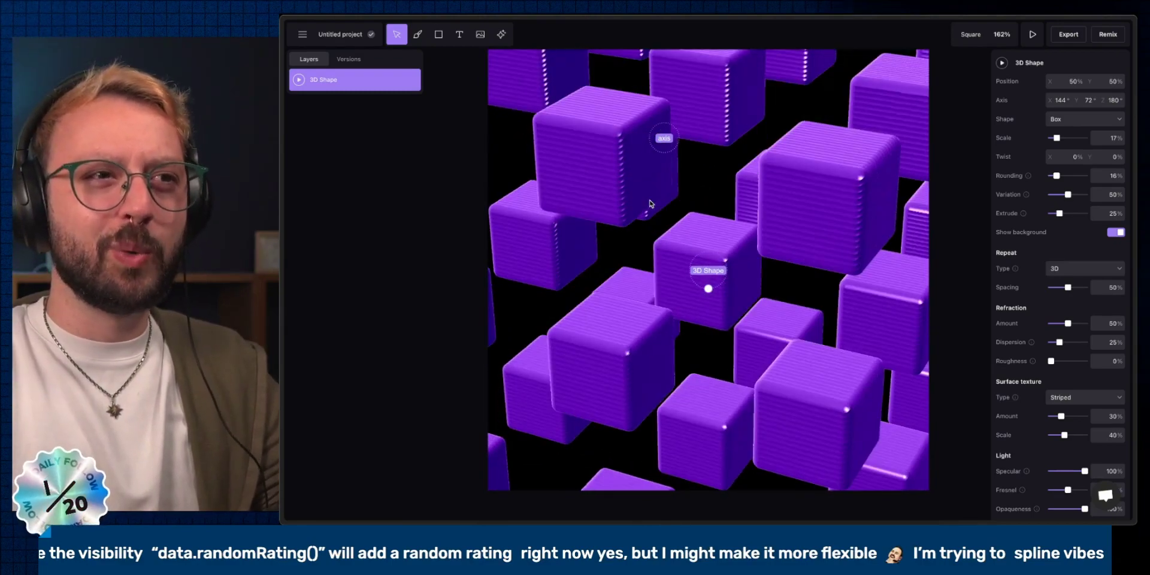
{"action": "left_click", "coordinate": [1072, 120]}
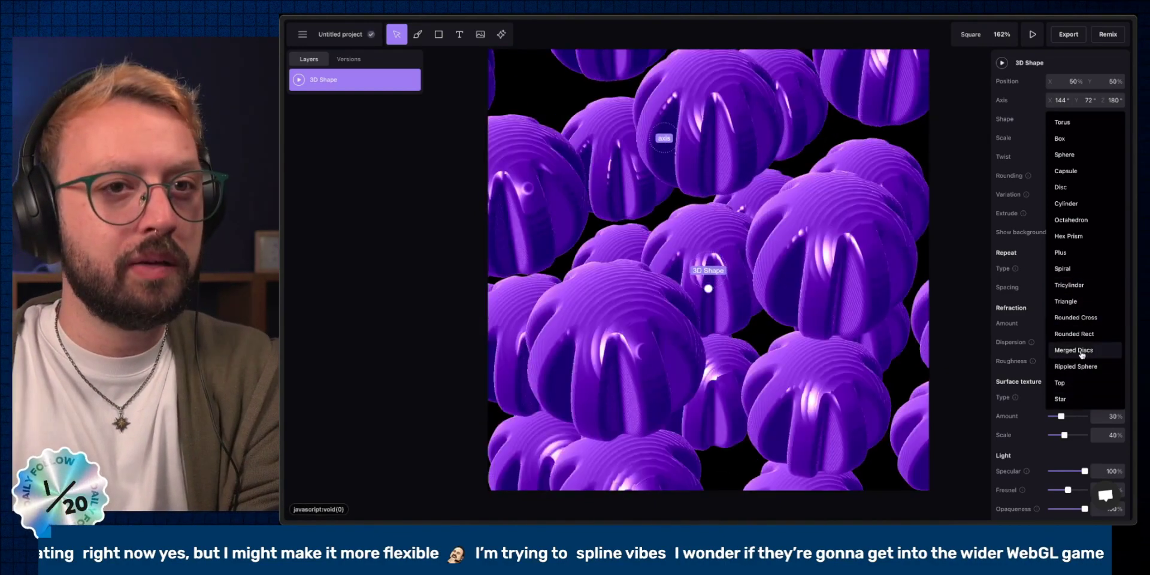
Switch the shape to Merged Discs with Diamond surface texture and 100% refraction and dispersion
{"action": "left_click", "coordinate": [1069, 349]}
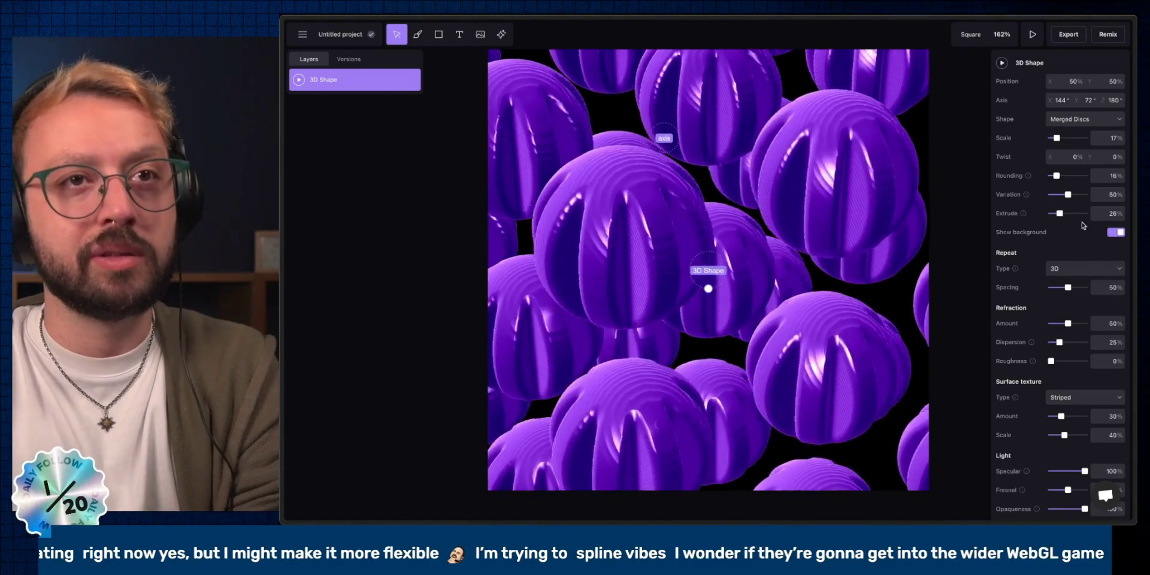
{"action": "scroll", "coordinate": [1024, 243], "scroll_direction": "down", "scroll_amount": 1}
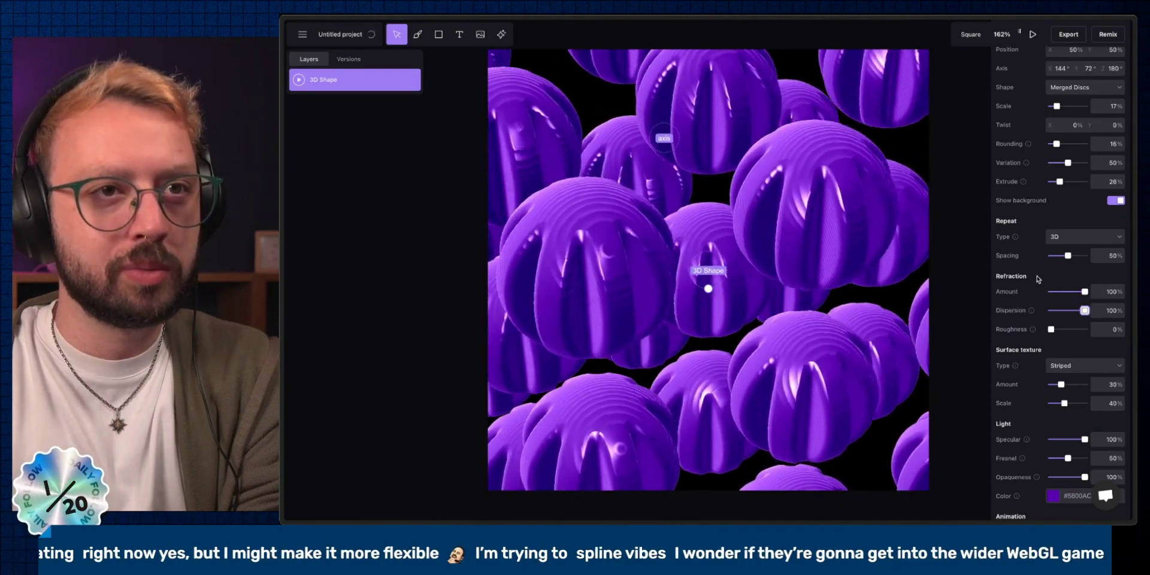
{"action": "scroll", "coordinate": [1079, 299], "scroll_direction": "down", "scroll_amount": 3}
{"action": "left_click", "coordinate": [1084, 261]}
{"action": "left_click", "coordinate": [1072, 314]}
{"action": "mouse_move", "coordinate": [1051, 226]}
{"action": "left_mouse_down"}
{"action": "mouse_move", "coordinate": [1095, 228]}
{"action": "mouse_move", "coordinate": [1048, 235]}
{"action": "left_mouse_up"}
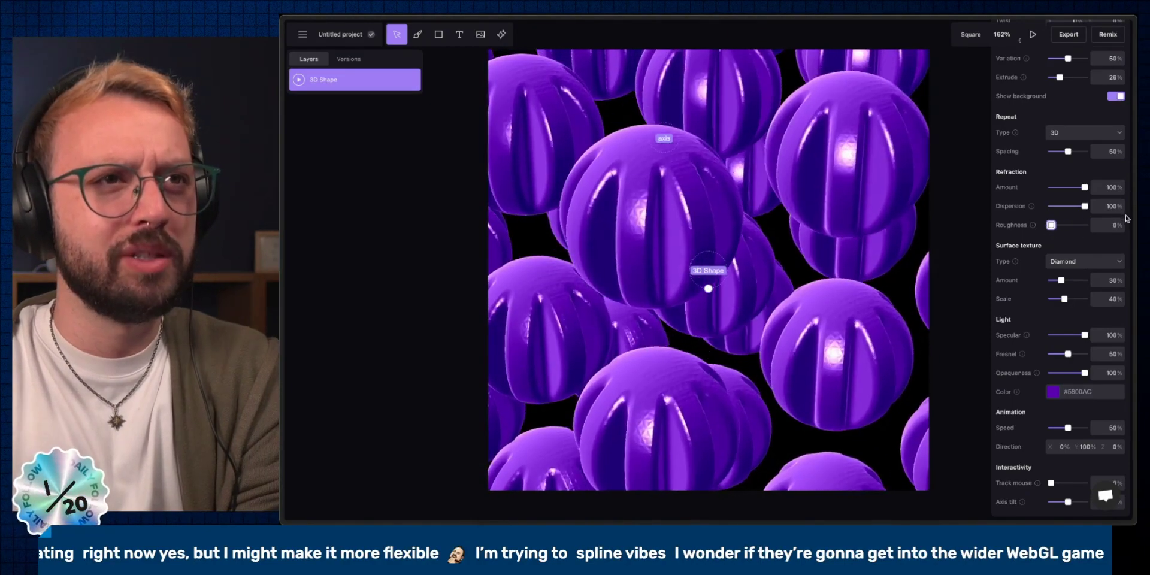
{"action": "scroll", "coordinate": [1021, 286], "scroll_direction": "down", "scroll_amount": 2}
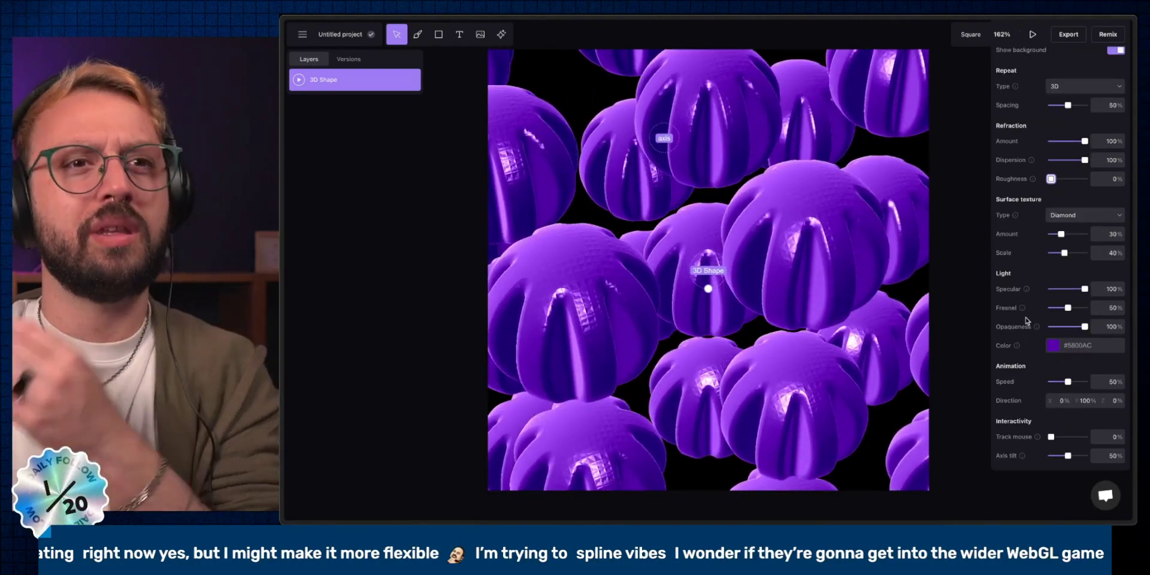
Make the discs pale blue-white (#E8F2FF) at about 11% opaqueness
{"action": "left_click", "coordinate": [1053, 346]}
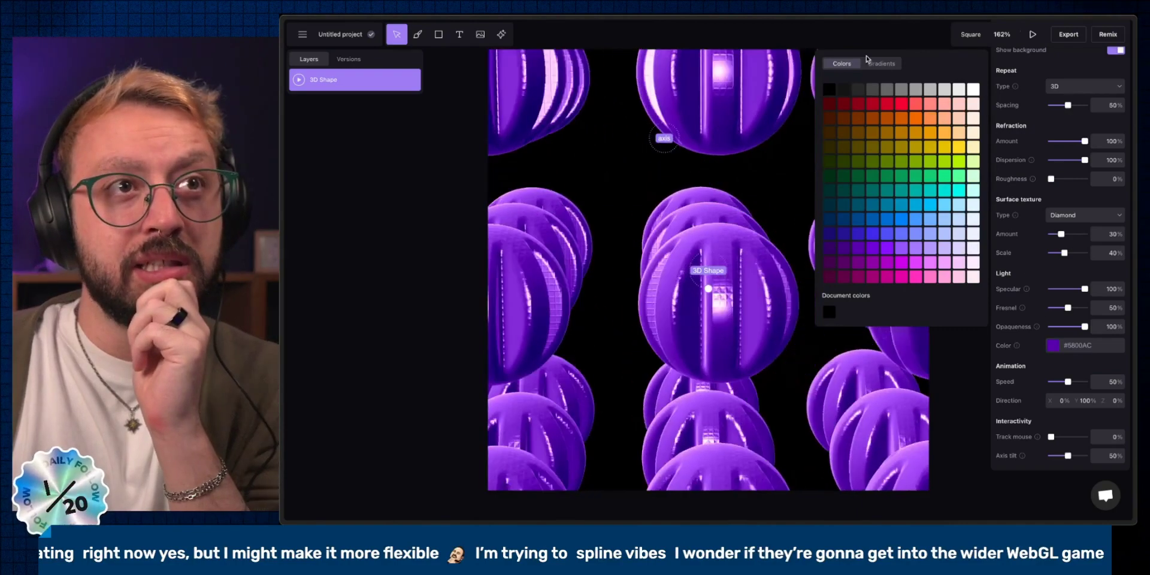
{"action": "left_click", "coordinate": [1053, 346]}
{"action": "left_click_drag", "start_coordinate": [1084, 326], "coordinate": [1050, 327]}
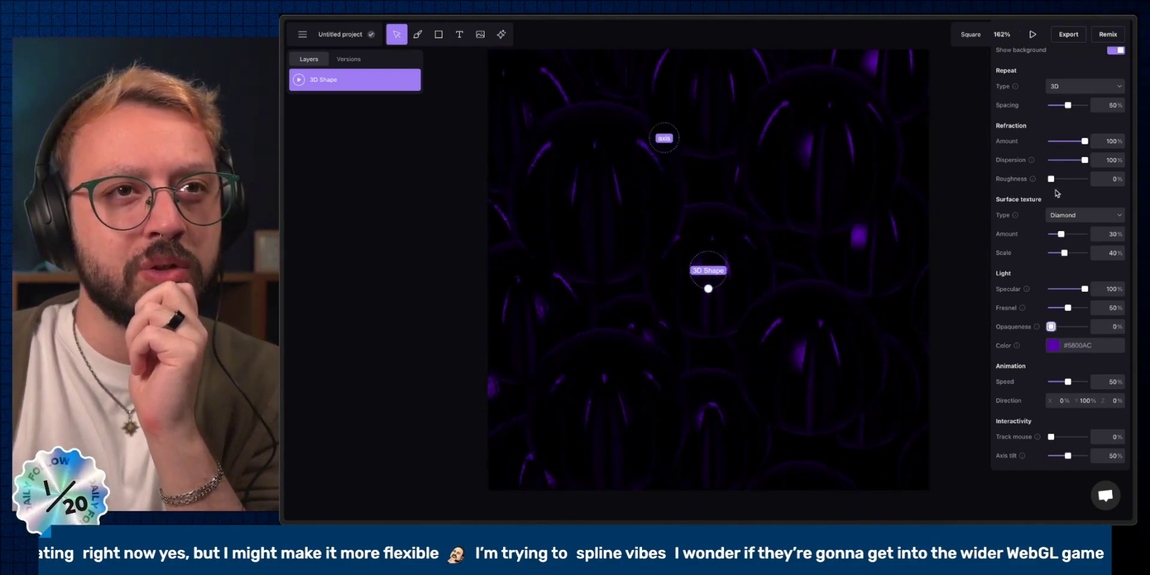
{"action": "left_click", "coordinate": [1053, 346]}
{"action": "left_click", "coordinate": [830, 96]}
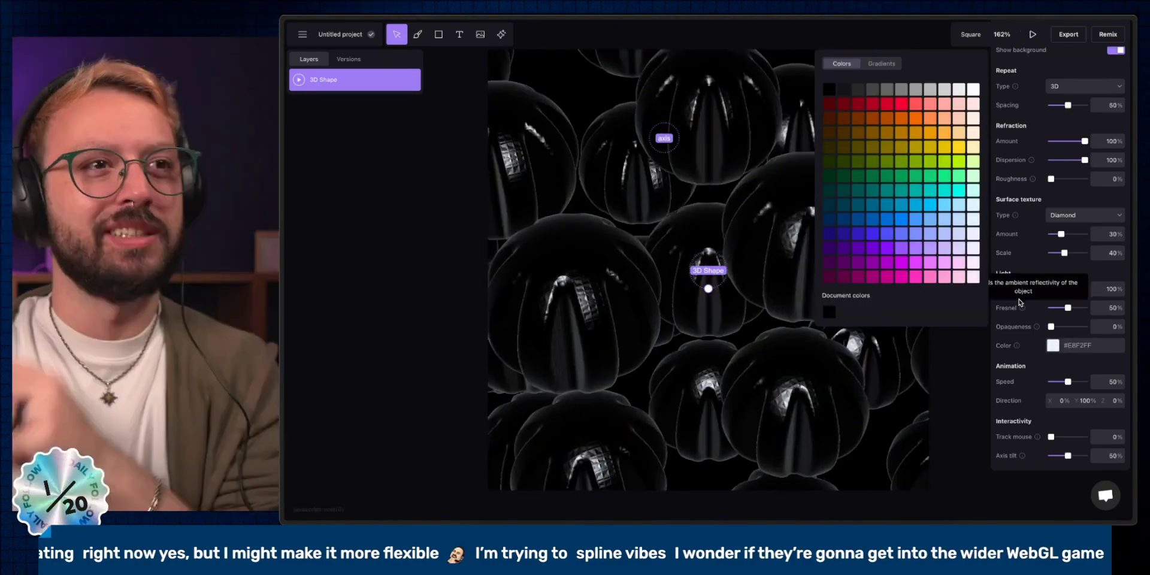
{"action": "left_click_drag", "start_coordinate": [1051, 327], "coordinate": [1056, 327]}
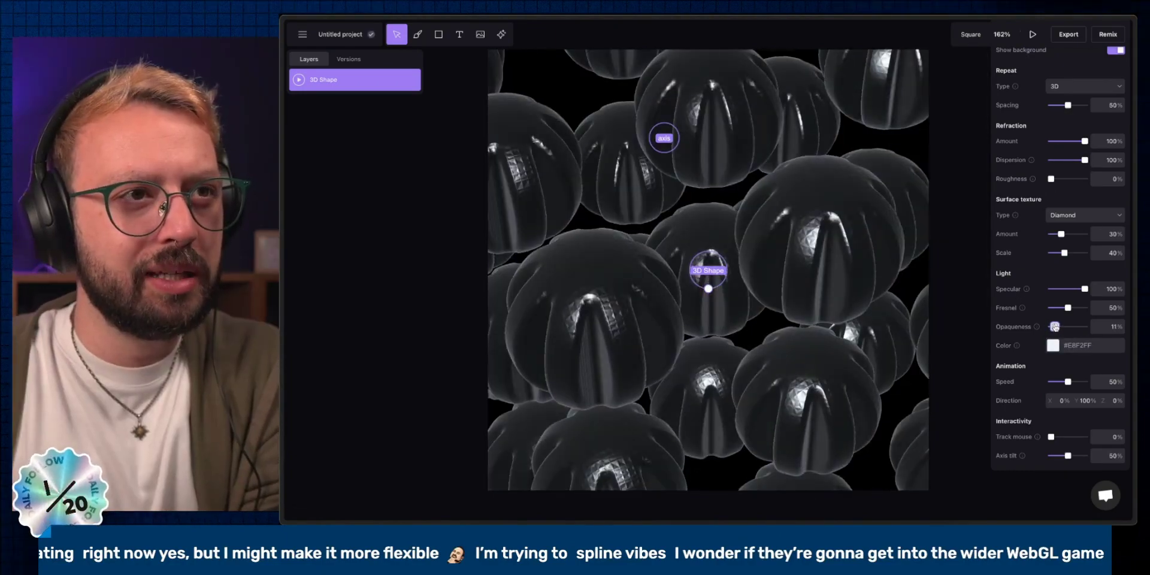
{"action": "key", "text": "Escape"}
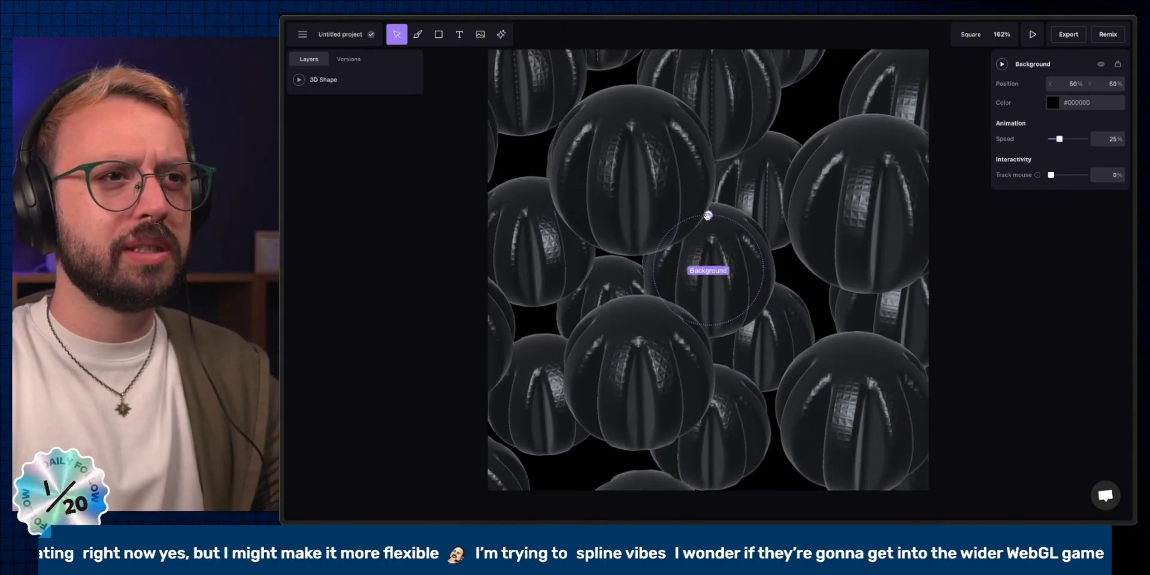
Shrink the background's circular area slightly
{"action": "left_click", "coordinate": [709, 214]}
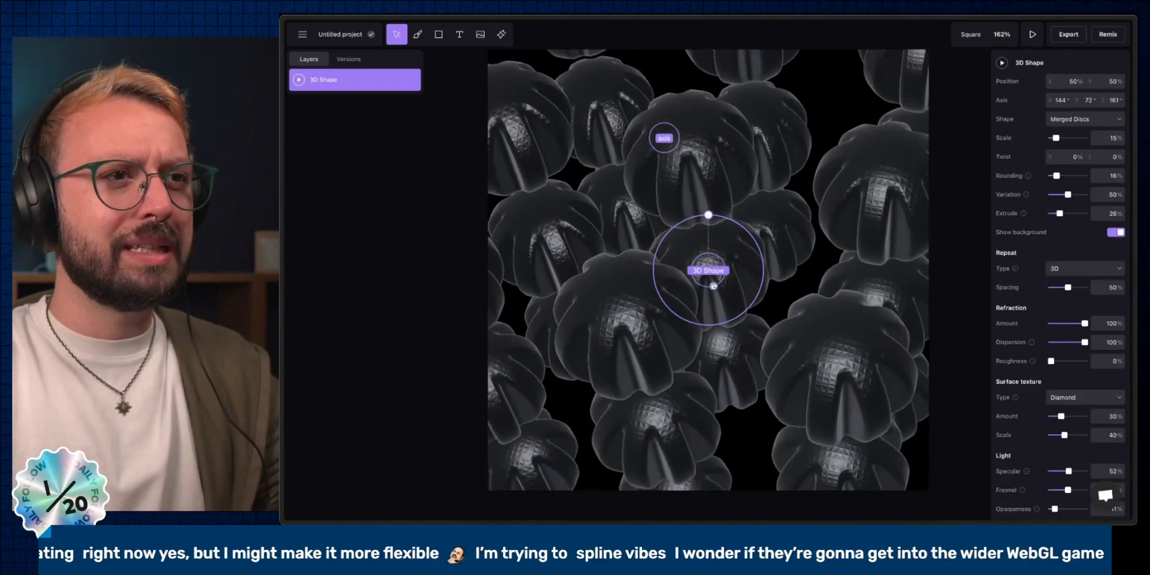
{"action": "left_click", "coordinate": [597, 251]}
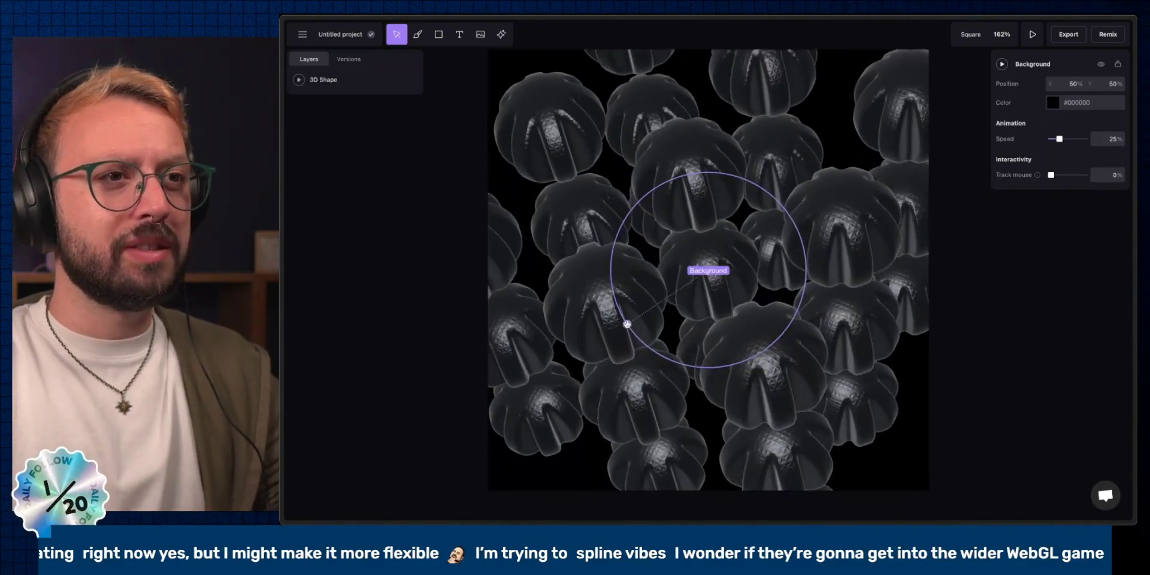
{"action": "left_click_drag", "start_coordinate": [628, 320], "coordinate": [675, 186]}
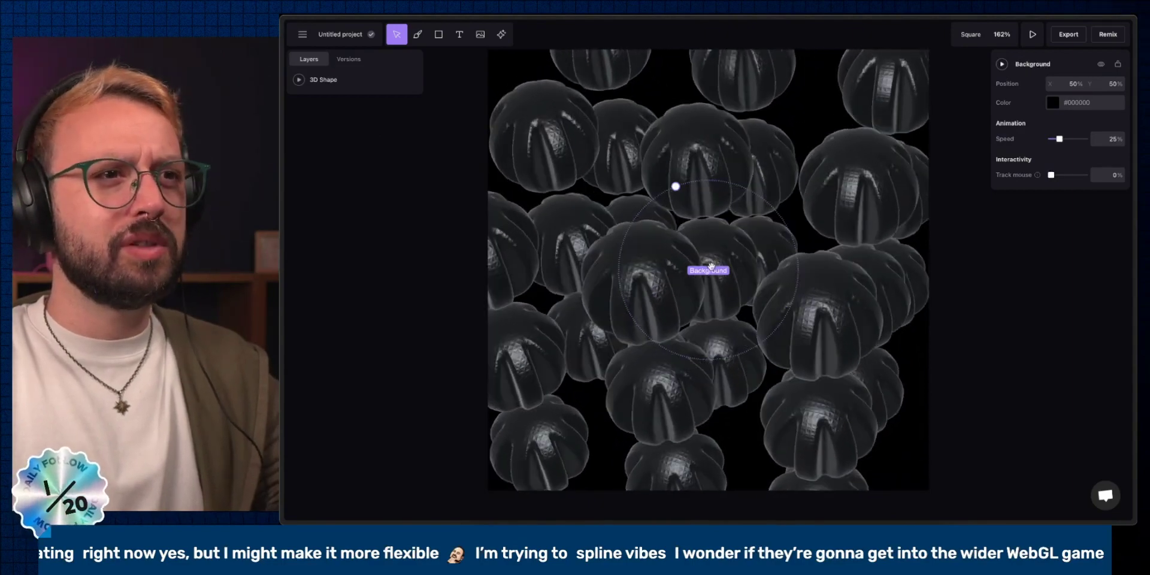
Review the 3D Shape's repeat options and keep the repeat type on 3D
{"action": "left_click", "coordinate": [711, 265]}
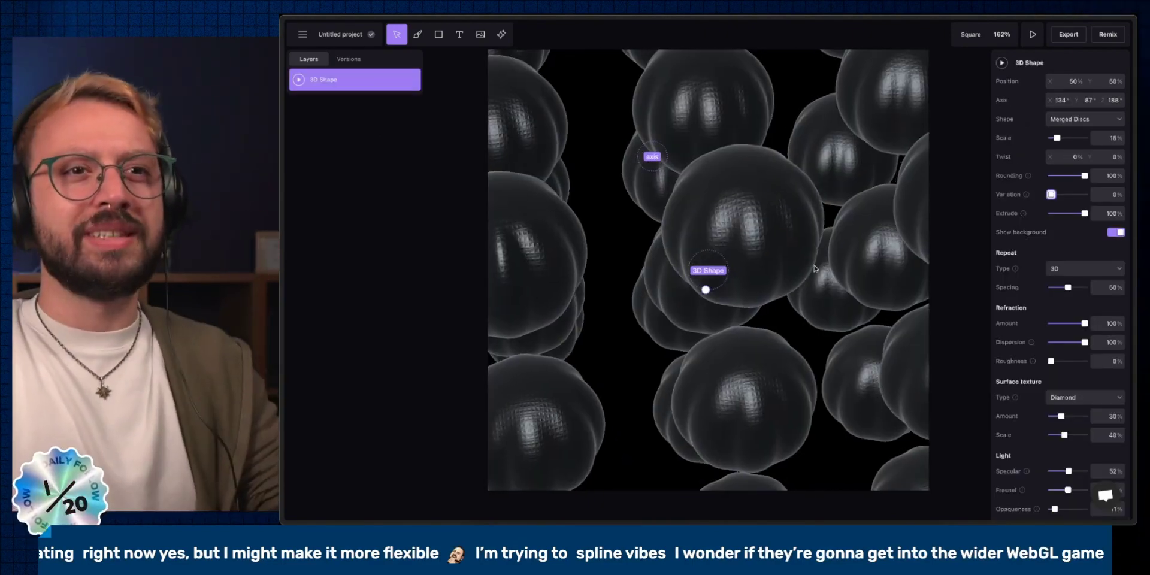
{"action": "scroll", "coordinate": [1005, 245], "scroll_direction": "down", "scroll_amount": 2}
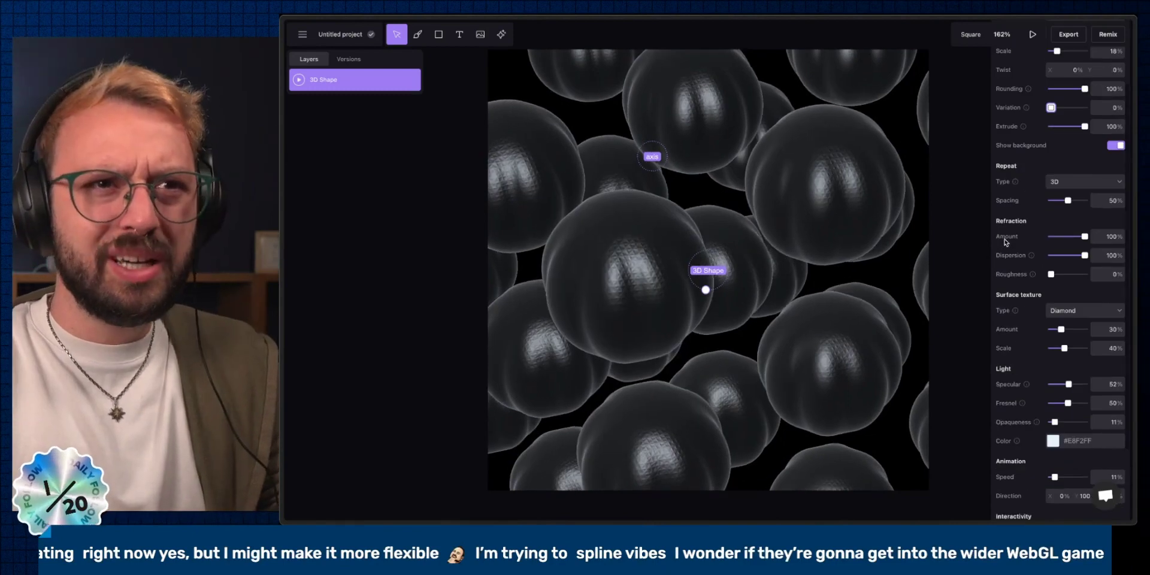
{"action": "scroll", "coordinate": [1005, 239], "scroll_direction": "up", "scroll_amount": 2}
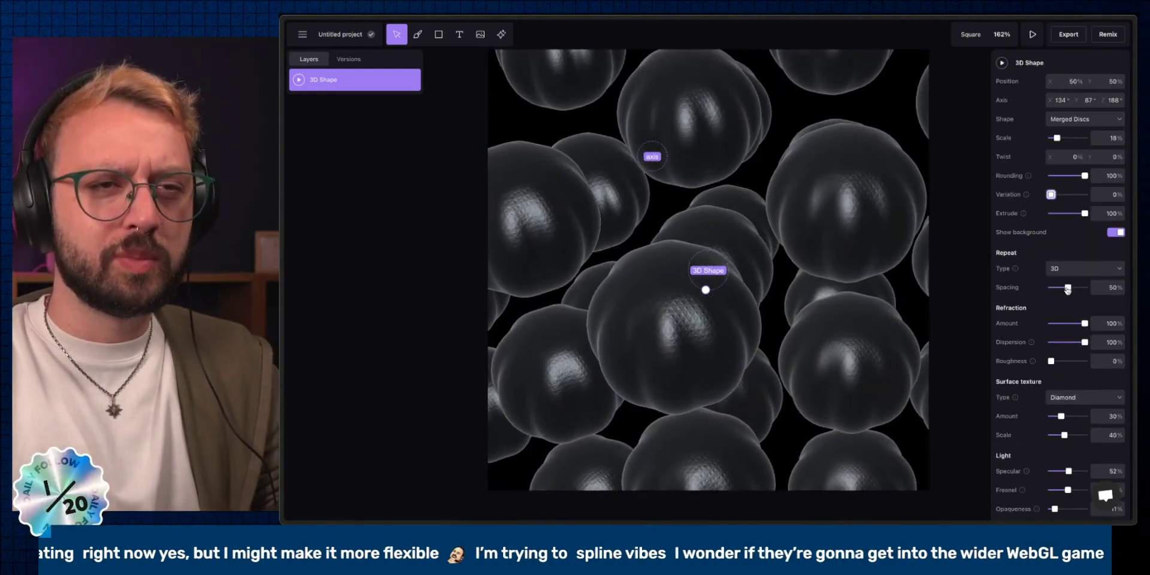
{"action": "left_click", "coordinate": [1072, 269]}
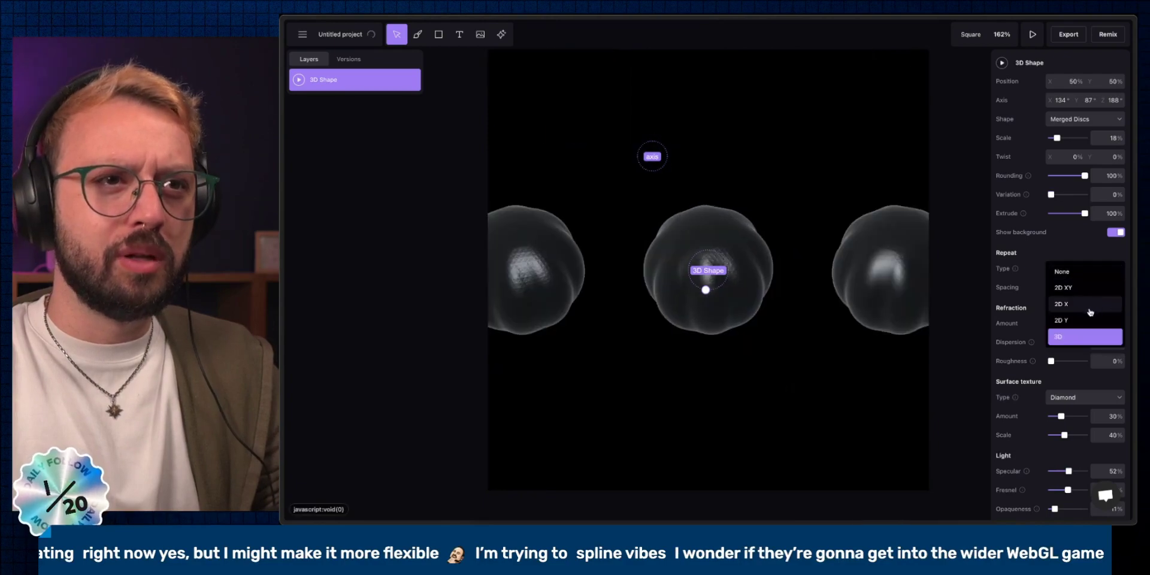
{"action": "left_click", "coordinate": [1085, 337]}
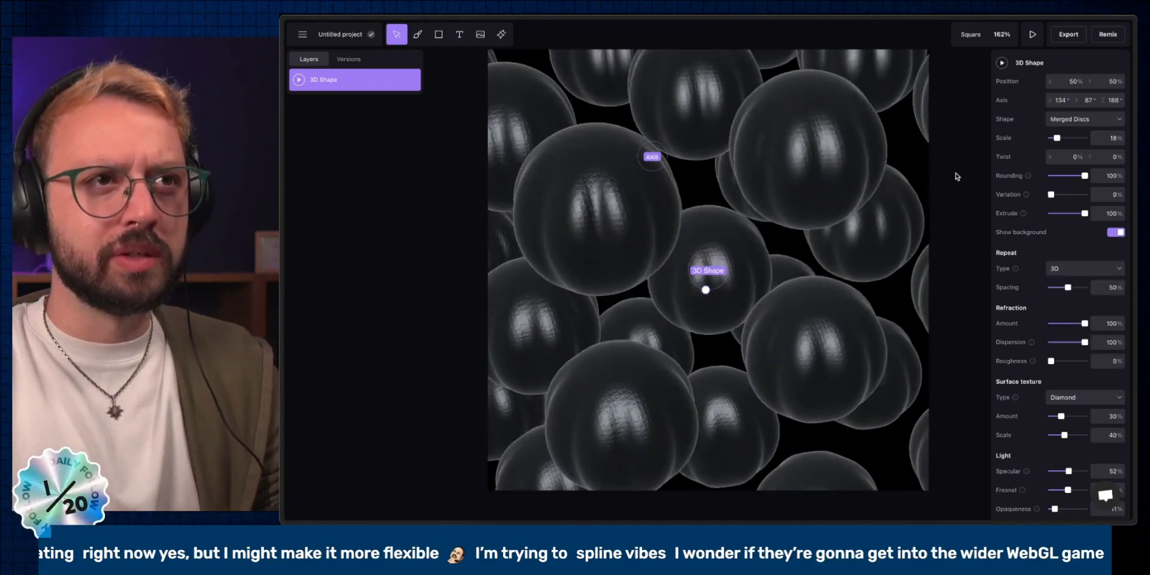
Add a text layer with #FFFFFF fill and font weight 900
{"action": "left_click", "coordinate": [459, 34]}
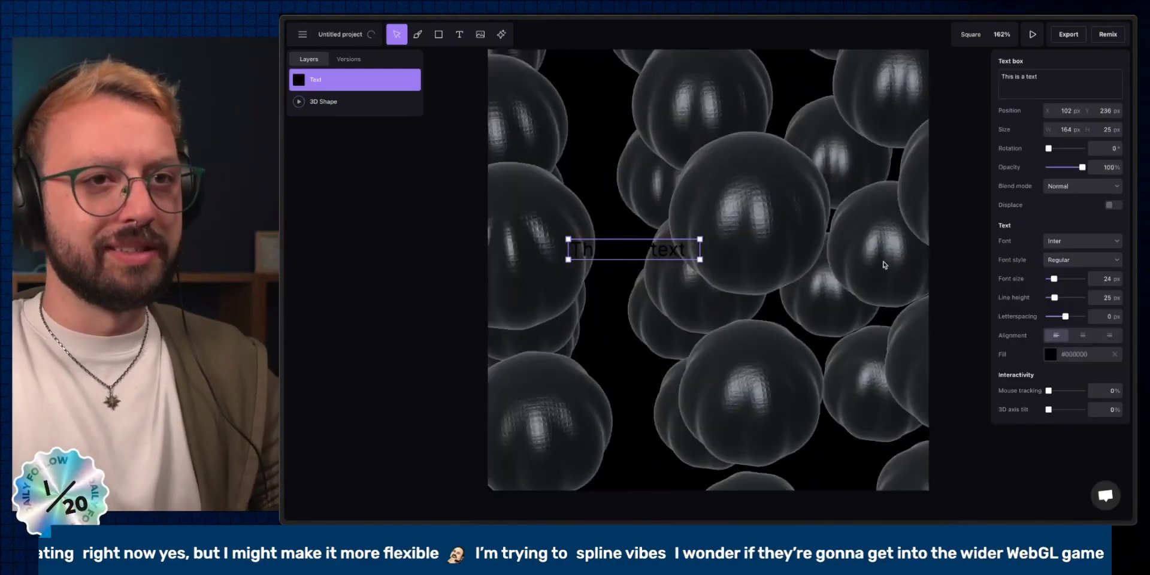
{"action": "double_click", "coordinate": [1064, 356]}
{"action": "type", "text": "FFFFFF"}
{"action": "left_click", "coordinate": [1081, 260]}
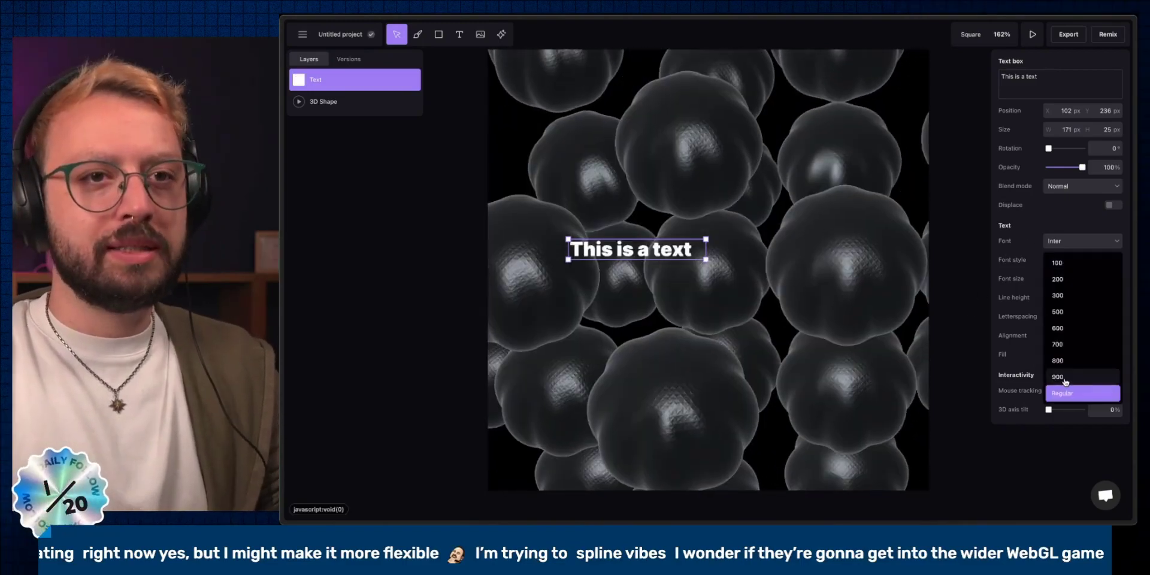
{"action": "left_click", "coordinate": [1078, 390]}
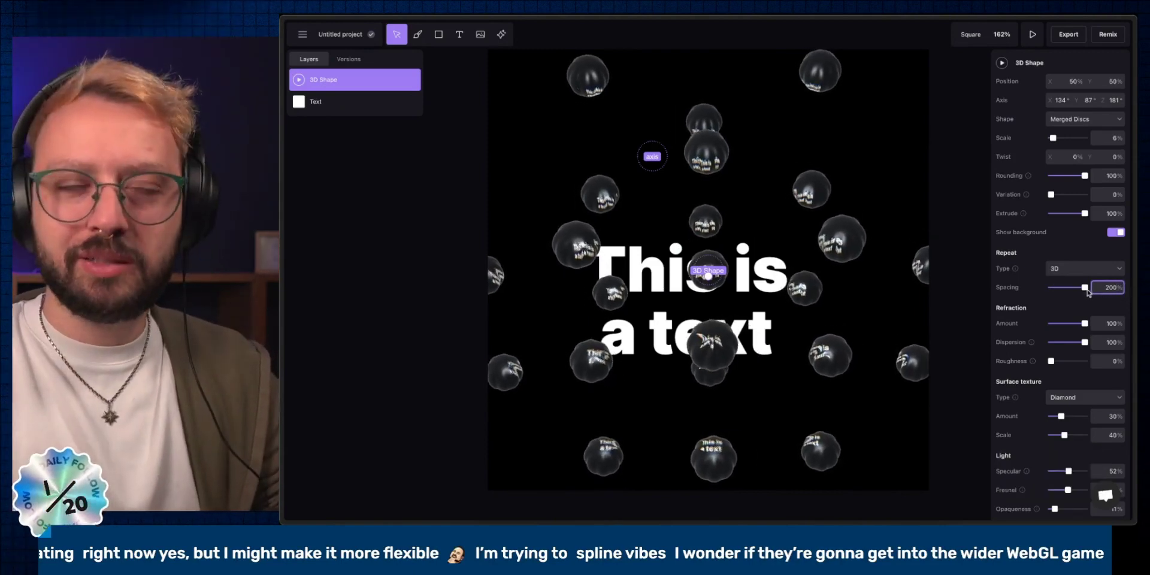
Set the 3D Shape spacing to 200% and deselect the layer
{"action": "key", "text": "BackSpace"}
{"action": "key", "text": "BackSpace"}
{"action": "type", "text": "50"}
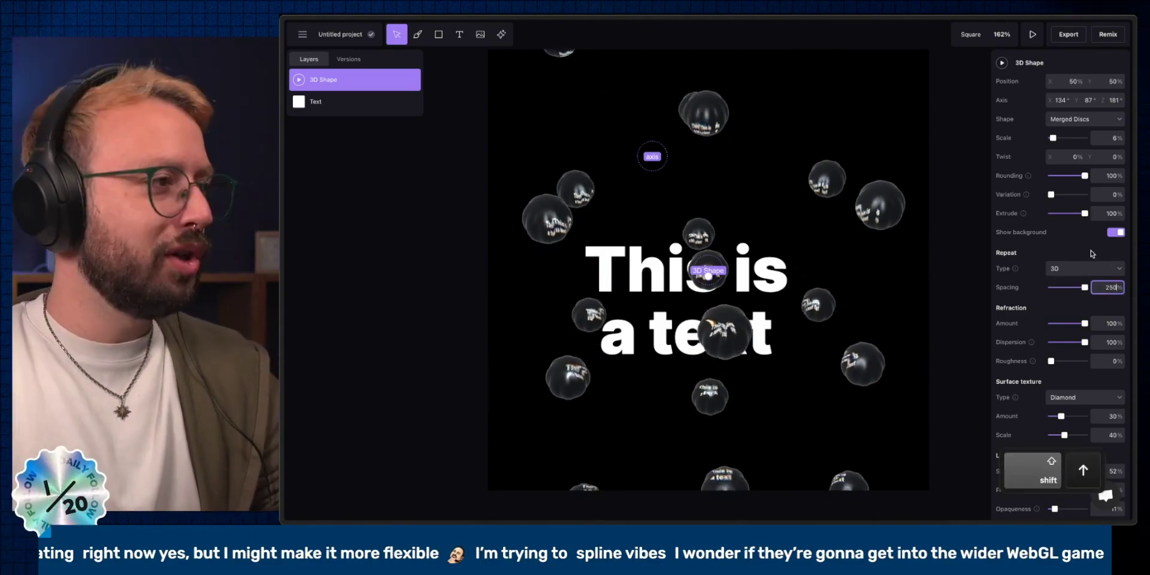
{"action": "key", "text": "BackSpace"}
{"action": "key", "text": "BackSpace"}
{"action": "type", "text": "00"}
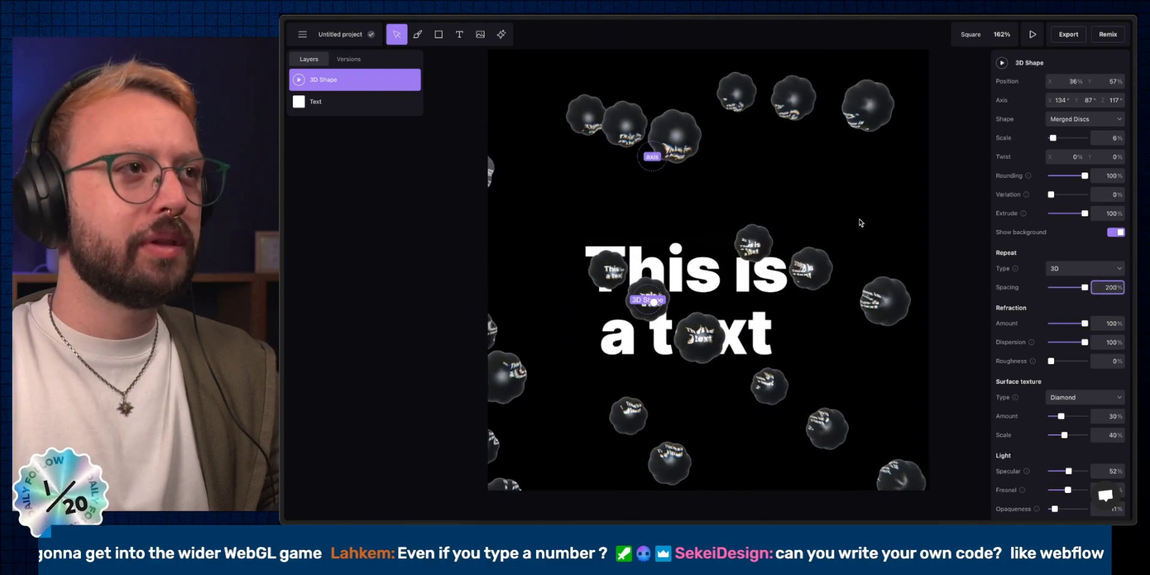
{"action": "key", "text": "Escape"}
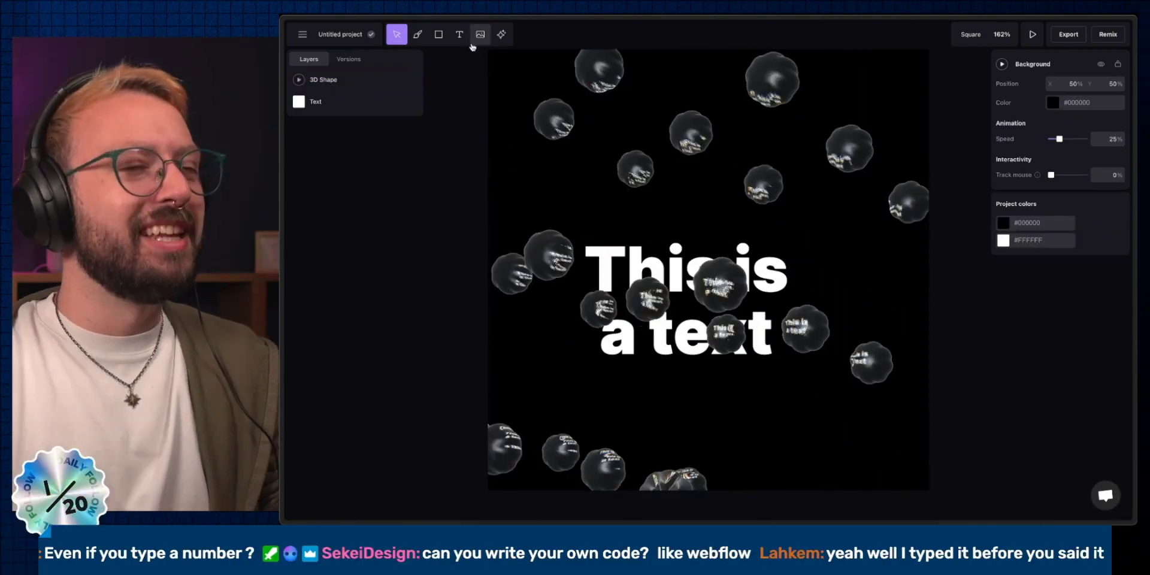
Set the text layer's mouse tracking to 20%
{"action": "left_click", "coordinate": [659, 263]}
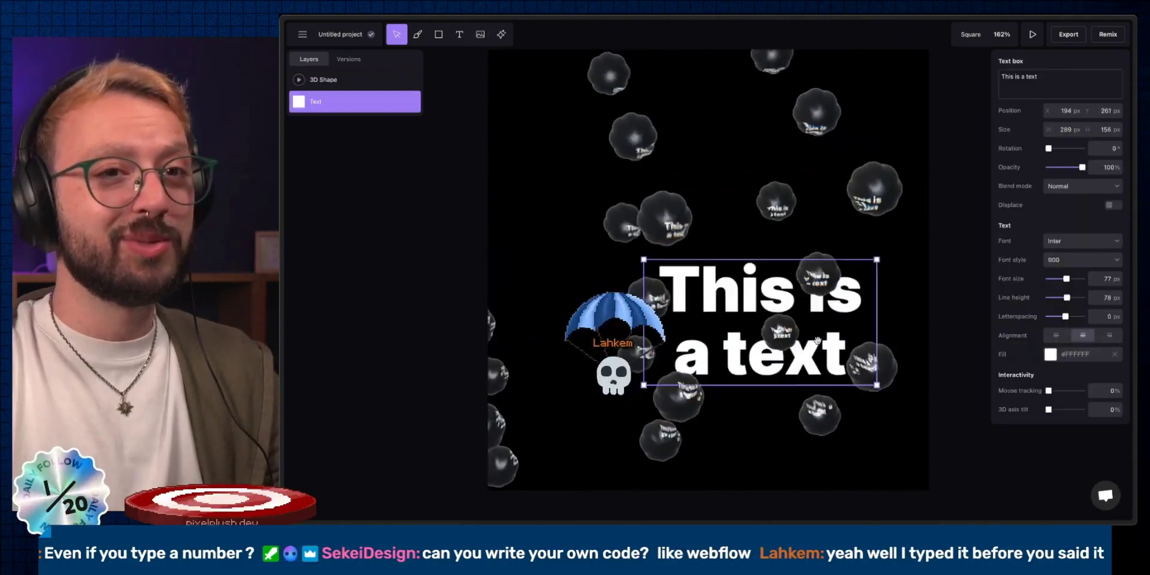
{"action": "left_click_drag", "start_coordinate": [1048, 392], "coordinate": [1082, 390]}
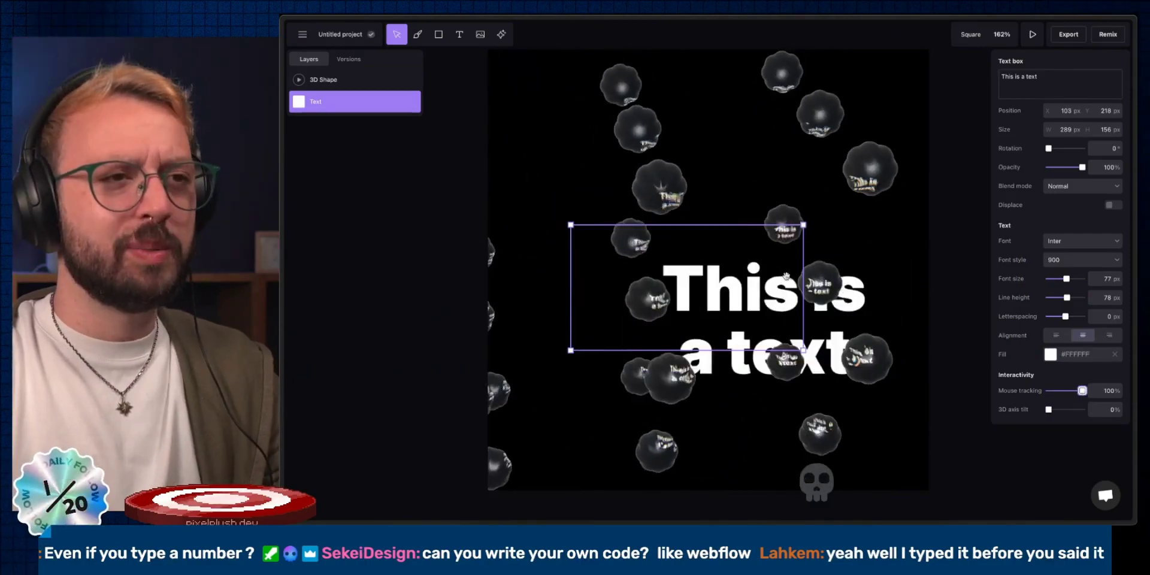
{"action": "left_click_drag", "start_coordinate": [1083, 390], "coordinate": [1055, 390]}
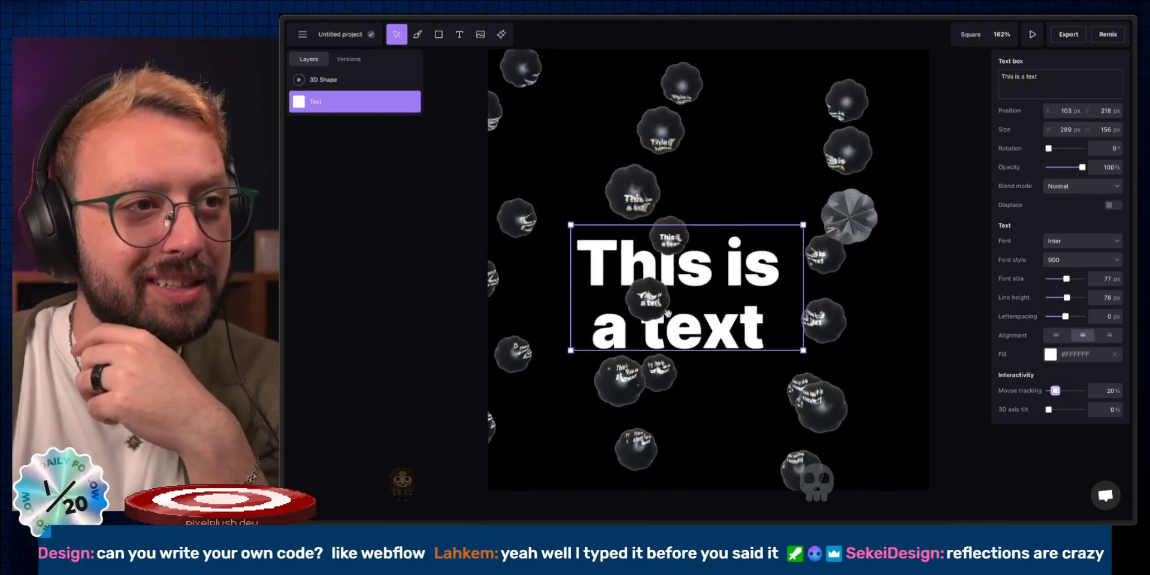
Make the 3D shapes follow the mouse with 11% tracking
{"action": "left_click", "coordinate": [649, 297]}
{"action": "scroll", "coordinate": [1060, 360], "scroll_direction": "down", "scroll_amount": 5}
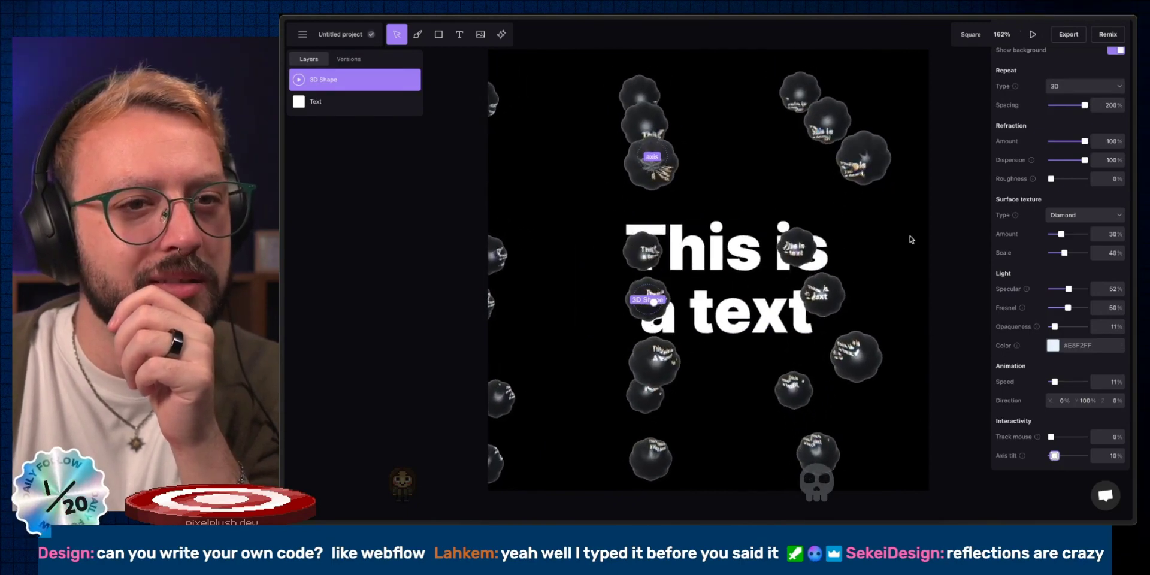
{"action": "left_click_drag", "start_coordinate": [1051, 438], "coordinate": [1055, 438]}
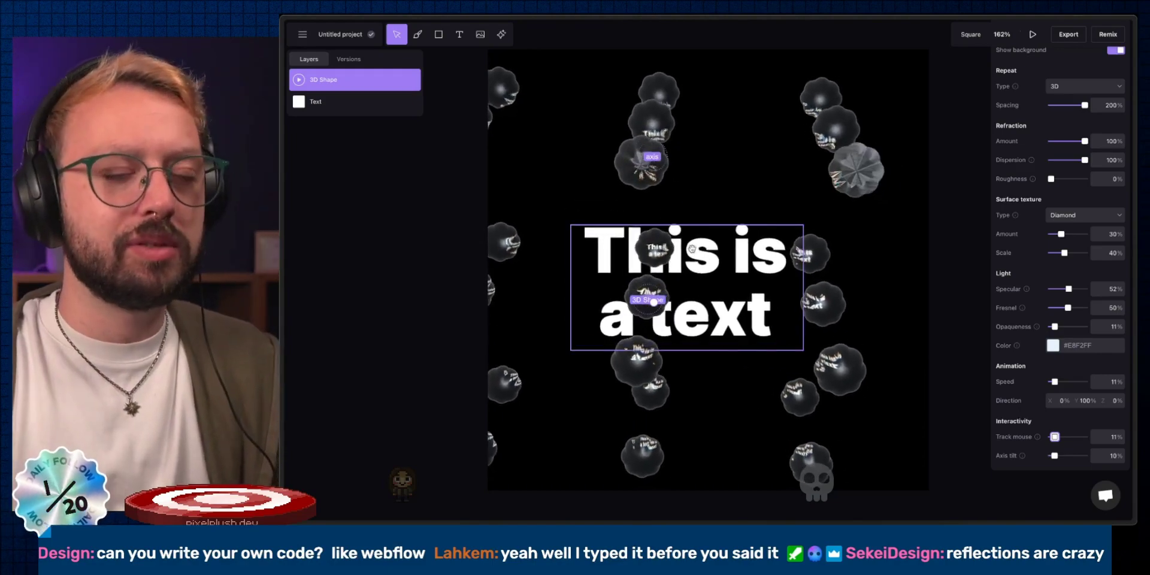
Add a Flow field effect with a smaller radius, centred on the text
{"action": "left_click", "coordinate": [501, 34]}
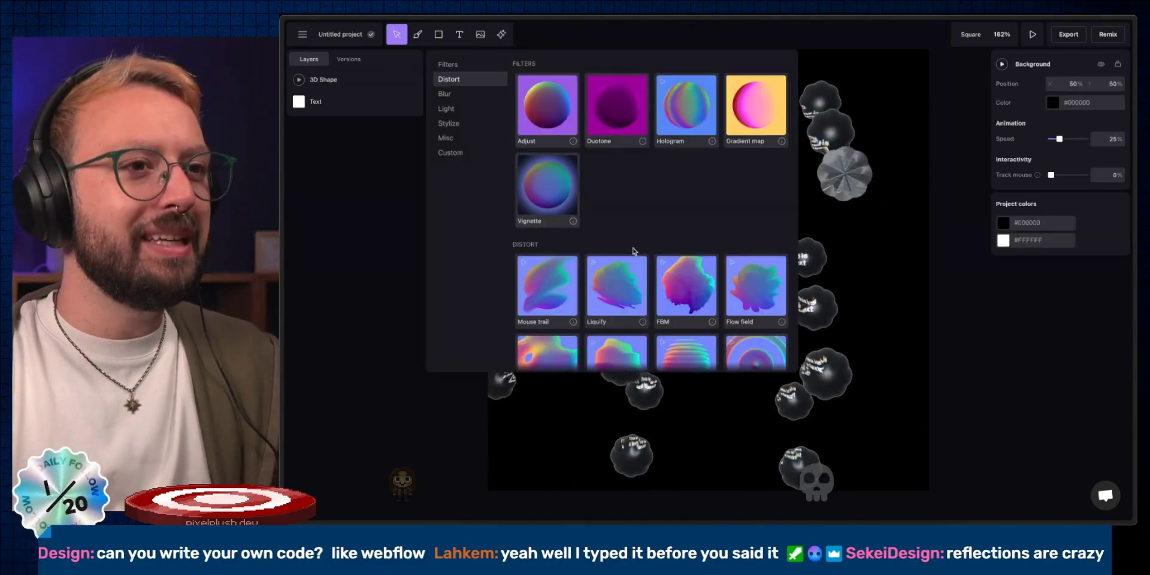
{"action": "scroll", "coordinate": [708, 237], "scroll_direction": "down", "scroll_amount": 1}
{"action": "left_click", "coordinate": [754, 251]}
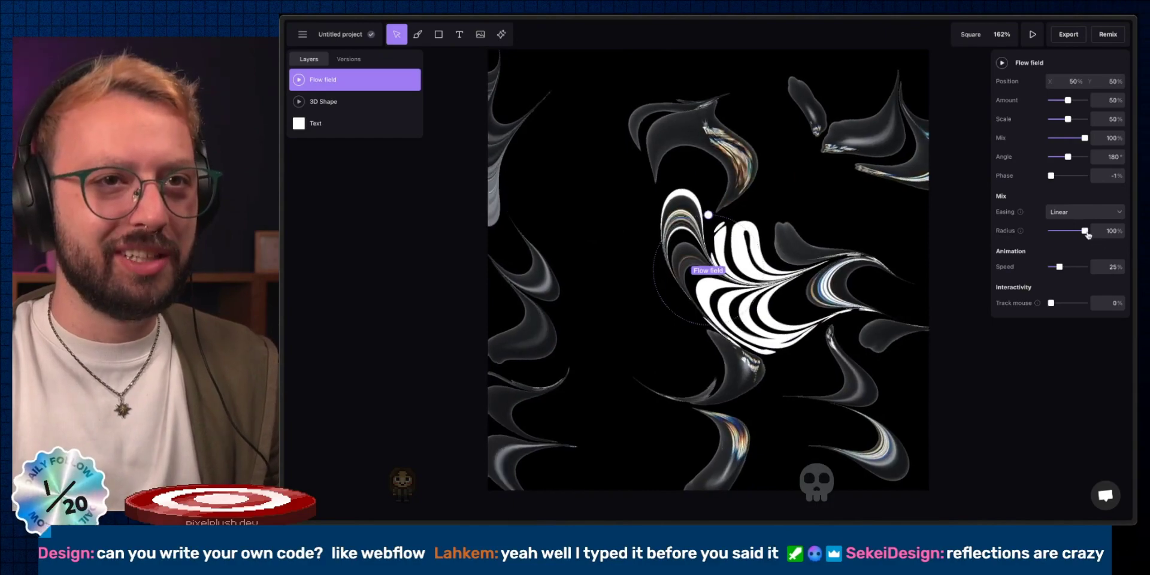
{"action": "left_click_drag", "start_coordinate": [1087, 235], "coordinate": [1057, 238]}
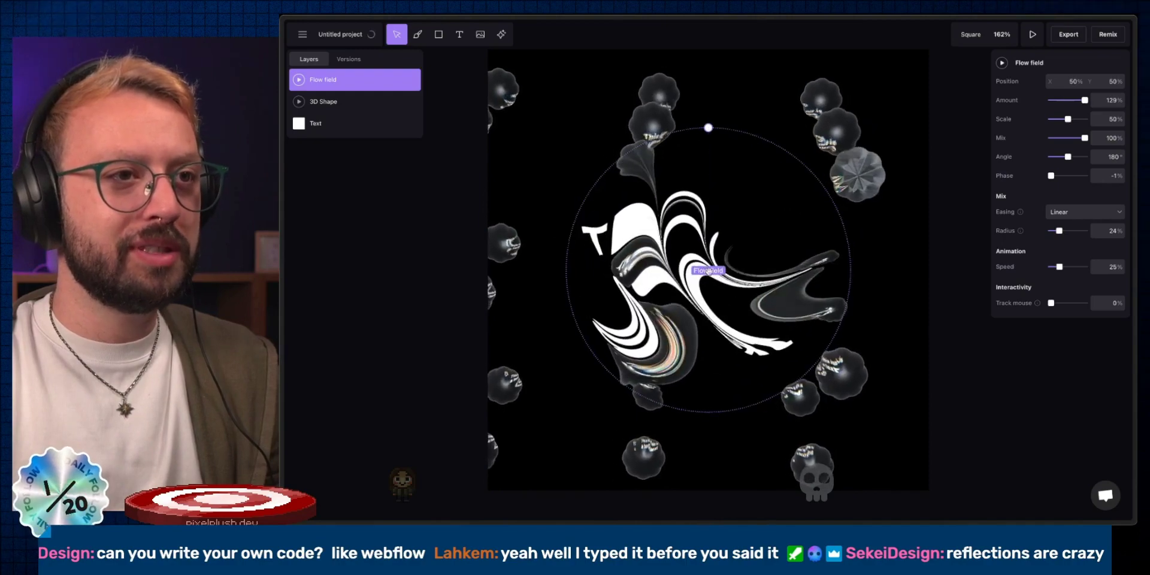
{"action": "left_click_drag", "start_coordinate": [638, 287], "coordinate": [719, 299]}
{"action": "left_click_drag", "start_coordinate": [719, 158], "coordinate": [718, 183]}
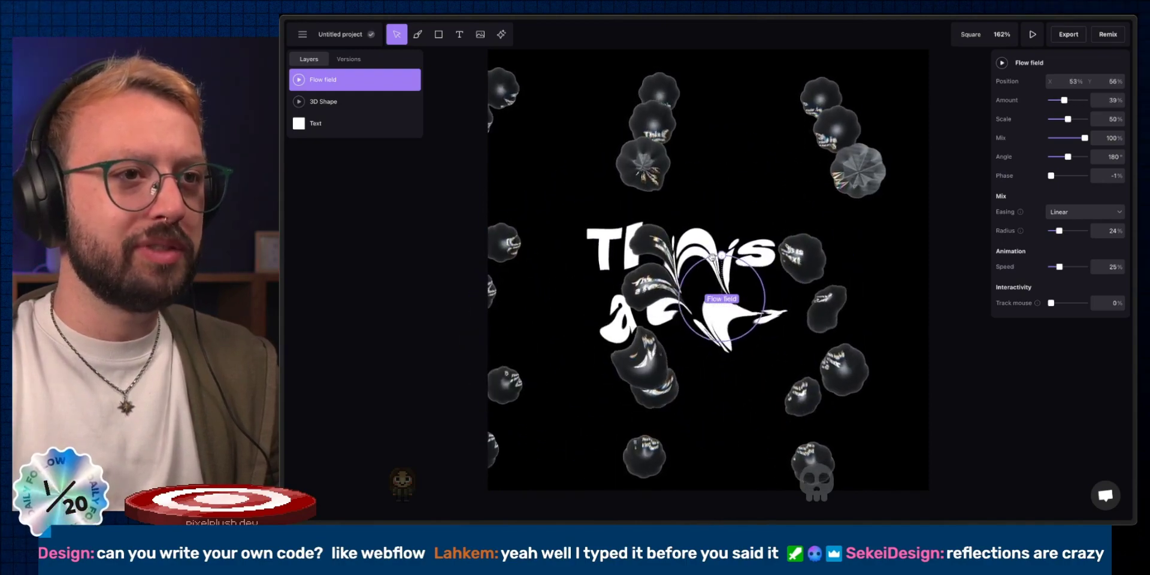
Set Flow field mouse tracking to 100% and keep it above 3D Shape
{"action": "left_click_drag", "start_coordinate": [712, 268], "coordinate": [712, 271]}
{"action": "left_click", "coordinate": [1085, 303]}
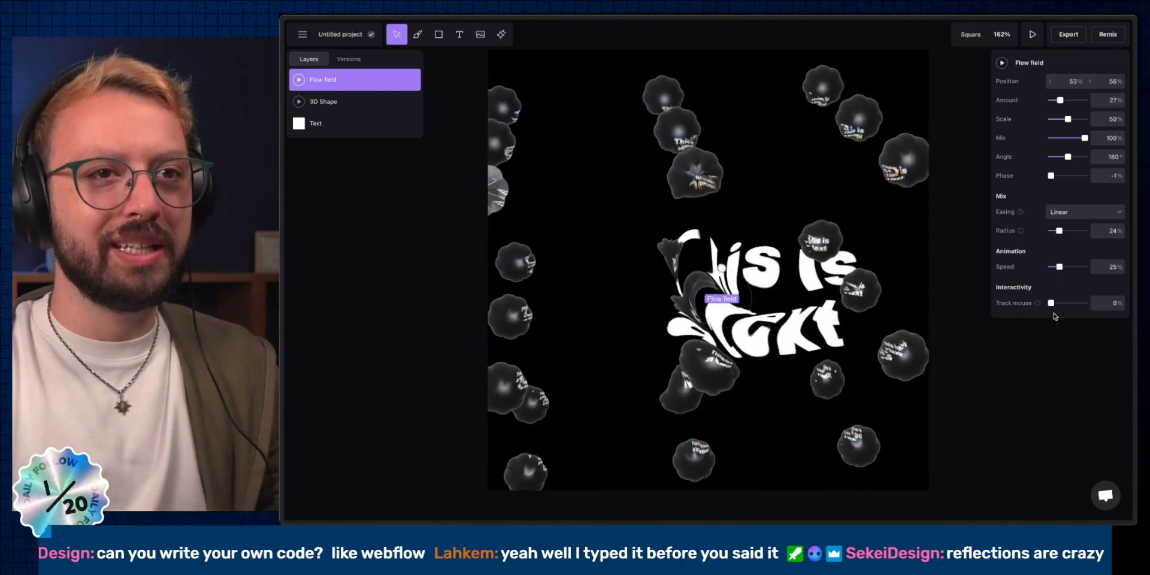
{"action": "left_click_drag", "start_coordinate": [404, 108], "coordinate": [402, 79]}
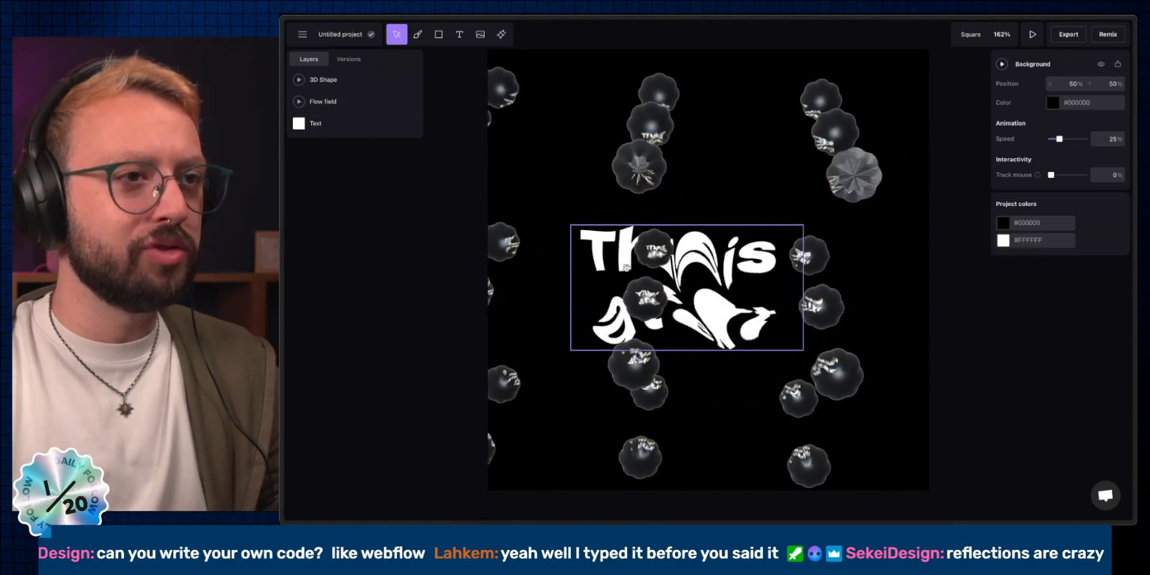
{"action": "left_click", "coordinate": [335, 101]}
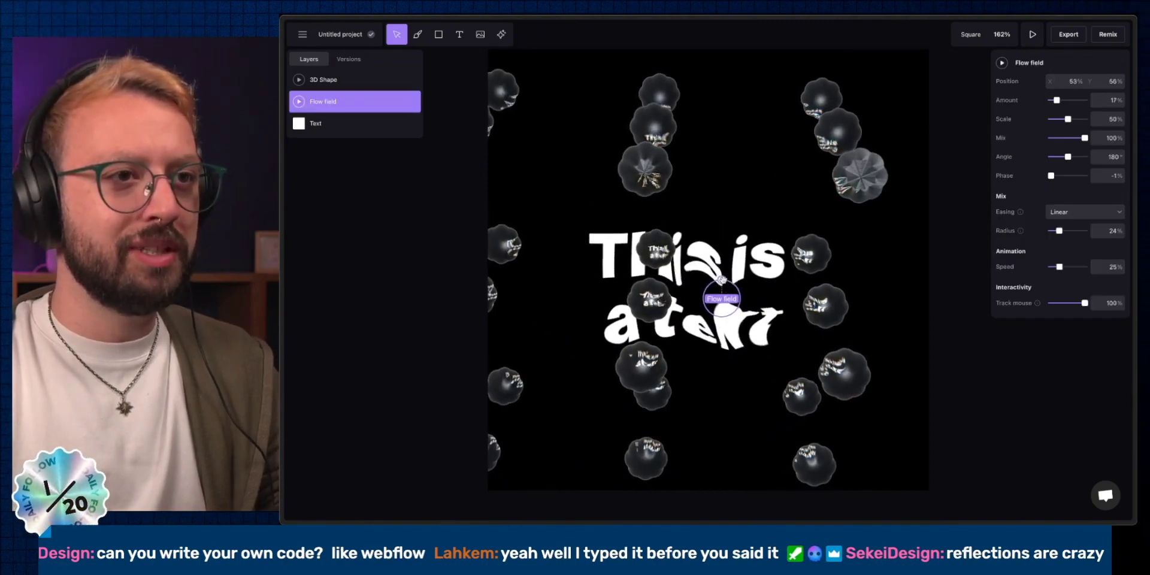
{"action": "key", "text": "ctrl+]"}
{"action": "left_click", "coordinate": [426, 224]}
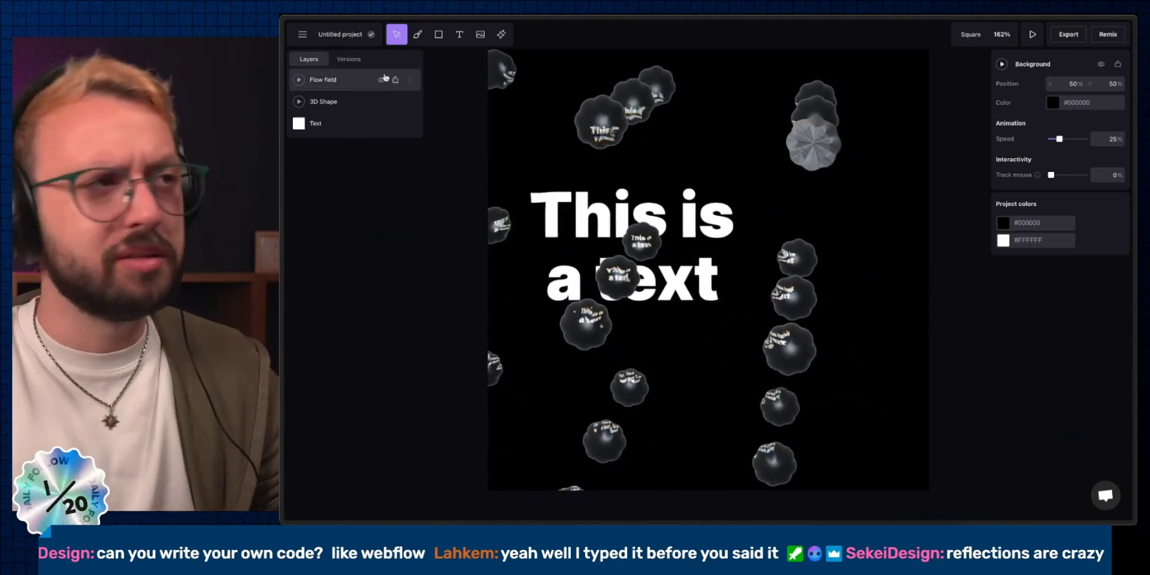
Add a God Rays effect from the Light section and delete the Flow field layer
{"action": "left_click", "coordinate": [358, 82]}
{"action": "left_click", "coordinate": [359, 101]}
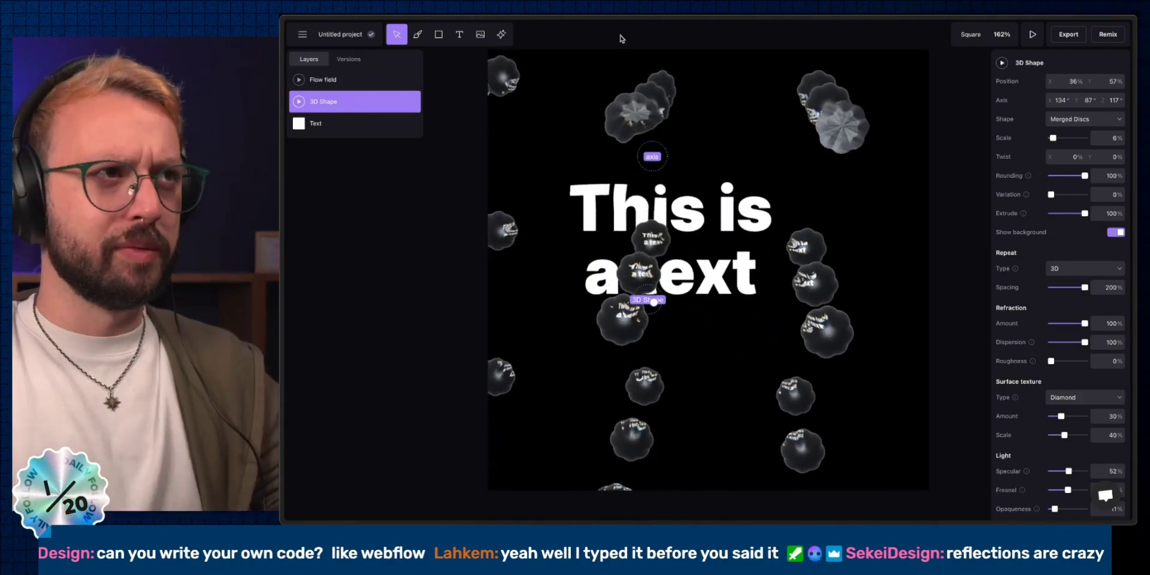
{"action": "left_click", "coordinate": [736, 191]}
{"action": "scroll", "coordinate": [707, 221], "scroll_direction": "down", "scroll_amount": 5}
{"action": "scroll", "coordinate": [709, 219], "scroll_direction": "down", "scroll_amount": 3}
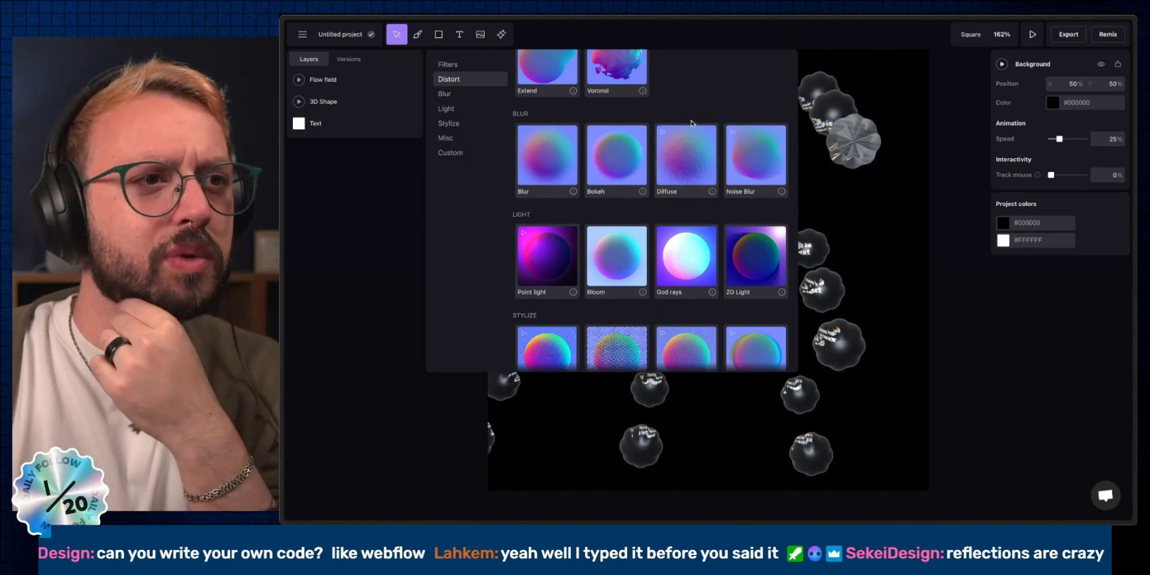
{"action": "scroll", "coordinate": [691, 123], "scroll_direction": "down", "scroll_amount": 2}
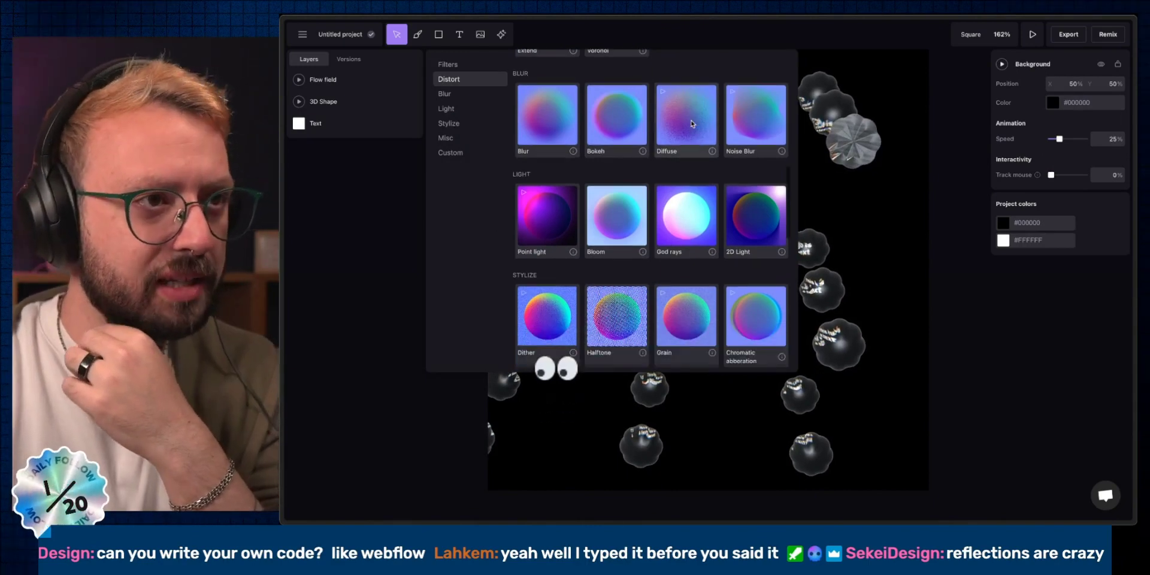
{"action": "left_click", "coordinate": [693, 231]}
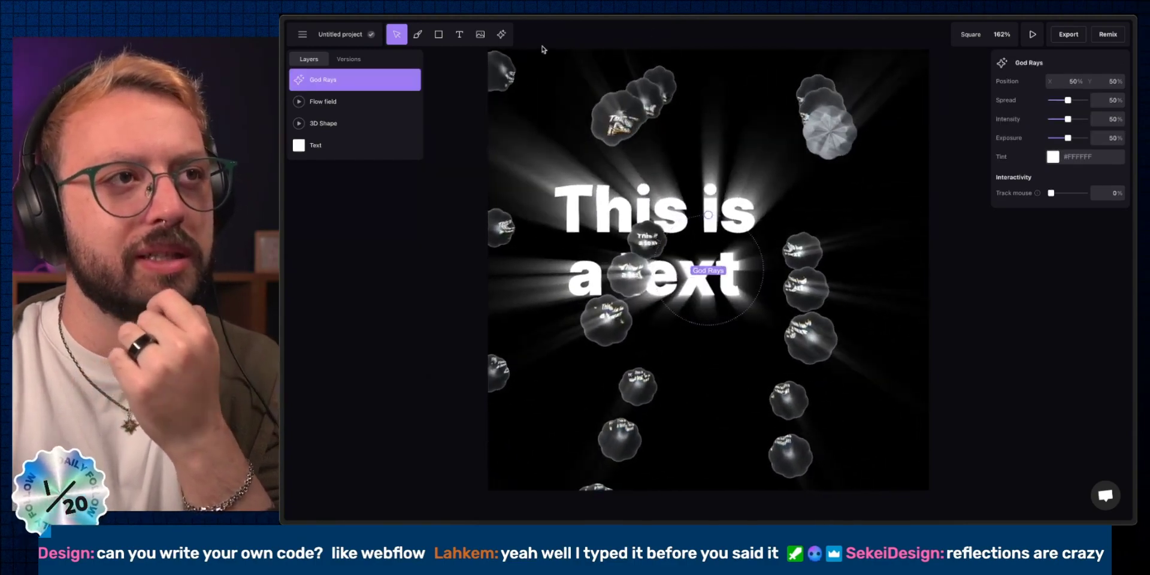
{"action": "right_click", "coordinate": [396, 101]}
{"action": "left_click", "coordinate": [437, 233]}
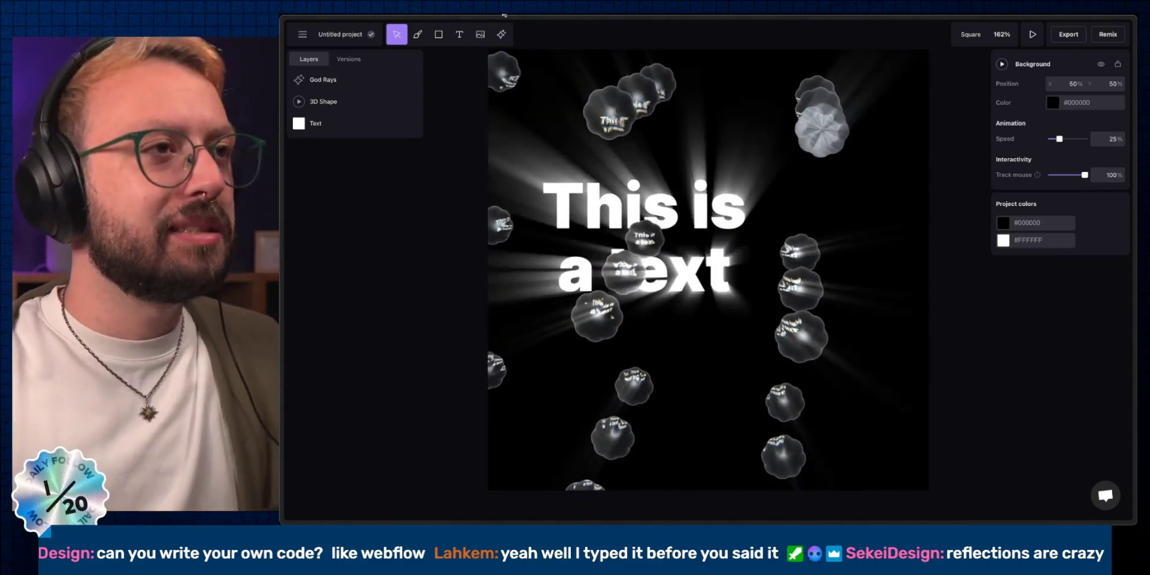
Add a Custom shader effect from the Misc section of the effects library
{"action": "left_click", "coordinate": [501, 34]}
{"action": "scroll", "coordinate": [584, 158], "scroll_direction": "down", "scroll_amount": 10}
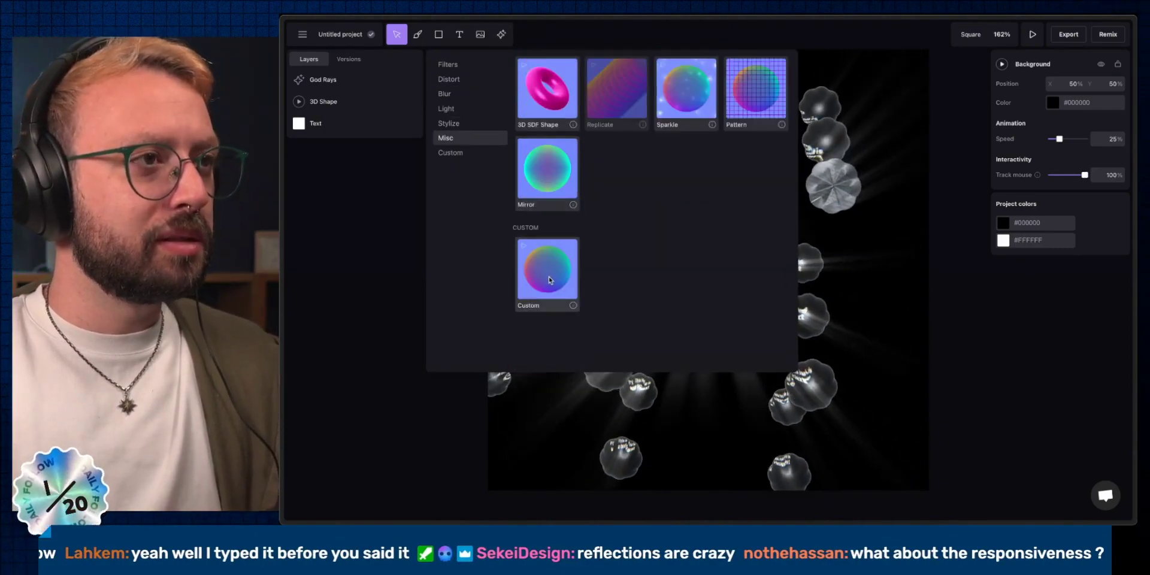
{"action": "left_click", "coordinate": [550, 279]}
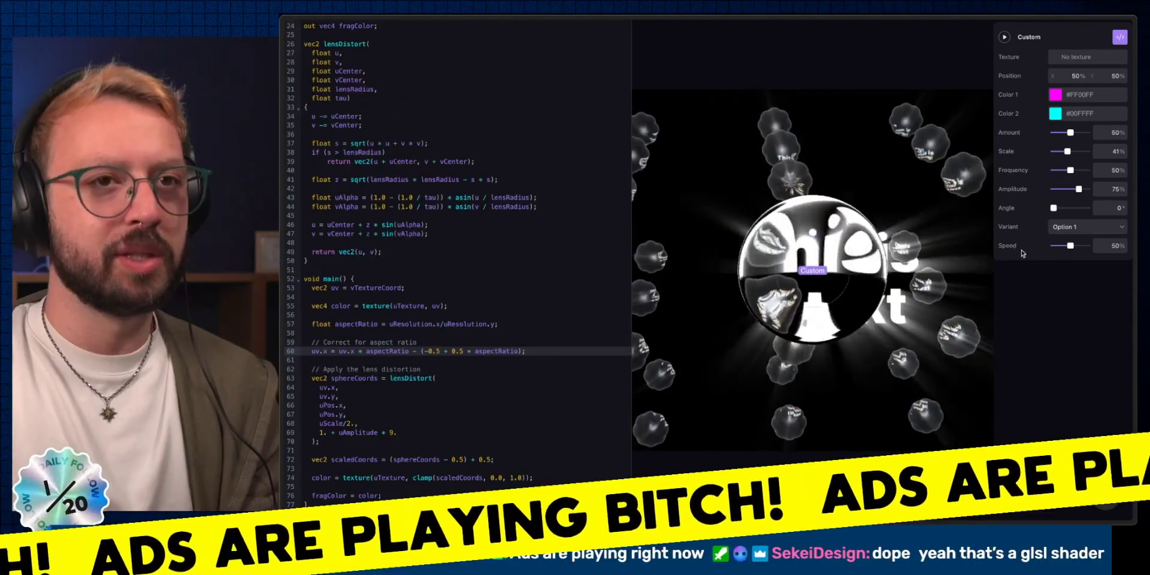
Change the sign on shader line 60 from + to - and back to +
{"action": "key", "text": "Right"}
{"action": "key", "text": "Right"}
{"action": "key", "text": "BackSpace"}
{"action": "type", "text": "-"}
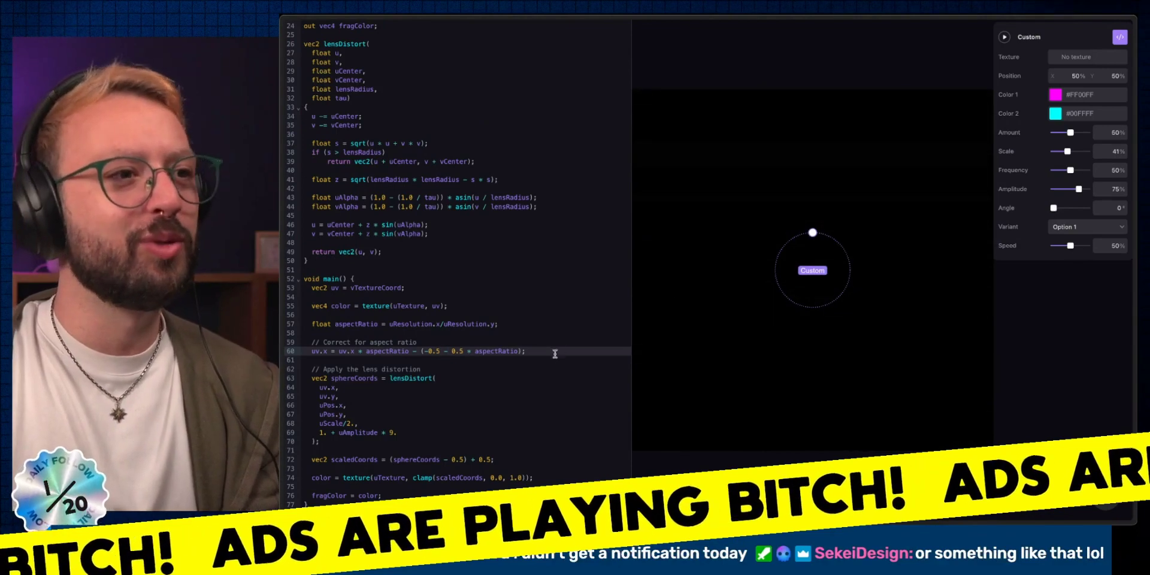
{"action": "key", "text": "BackSpace"}
{"action": "type", "text": "+"}
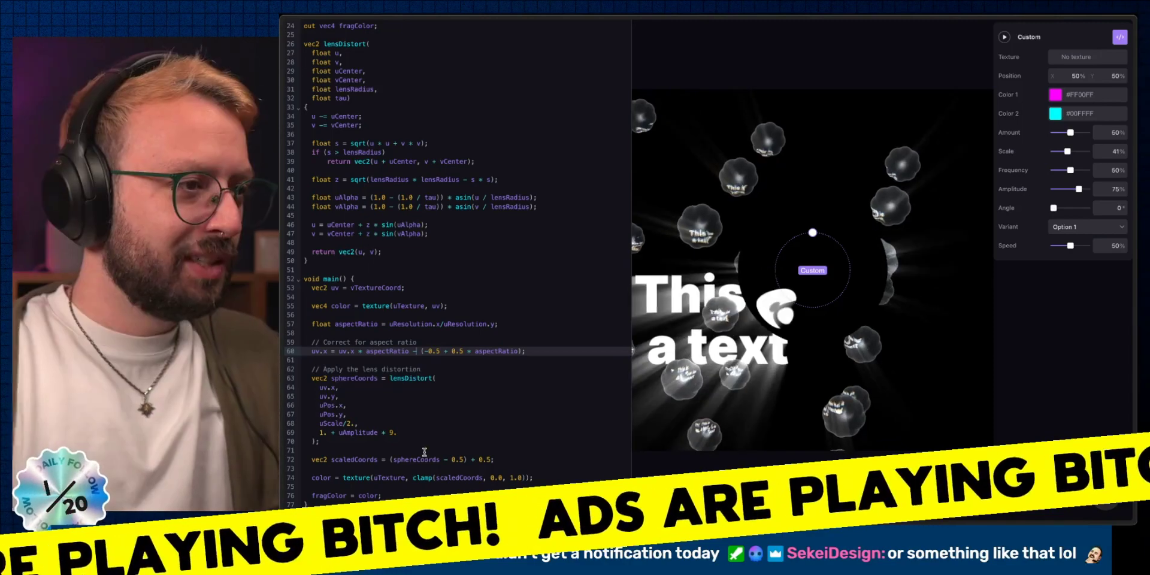
Review the lens-distort shader code and close the code editor
{"action": "key", "text": "Up"}
{"action": "key", "text": "Up"}
{"action": "key", "text": "Up"}
{"action": "key", "text": "Up"}
{"action": "key", "text": "Up"}
{"action": "key", "text": "Up"}
{"action": "key", "text": "Up"}
{"action": "key", "text": "Up"}
{"action": "key", "text": "Up"}
{"action": "key", "text": "Up"}
{"action": "key", "text": "Up"}
{"action": "key", "text": "Up"}
{"action": "key", "text": "Up"}
{"action": "key", "text": "Up"}
{"action": "key", "text": "Up"}
{"action": "key", "text": "Up"}
{"action": "key", "text": "Up"}
{"action": "key", "text": "Up"}
{"action": "key", "text": "Up"}
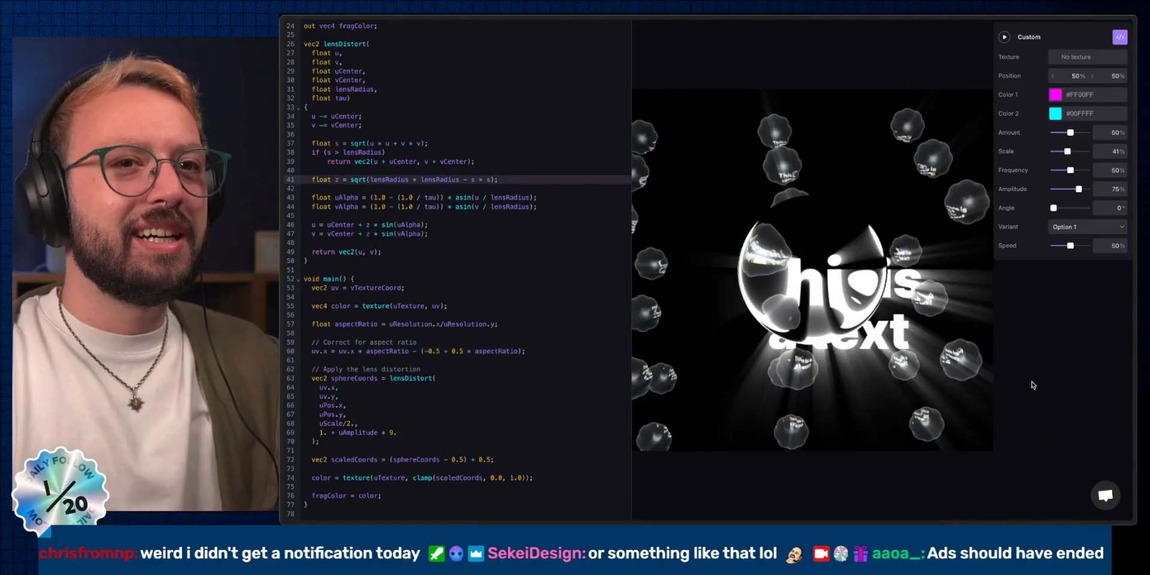
{"action": "scroll", "coordinate": [589, 337], "scroll_direction": "up", "scroll_amount": 5}
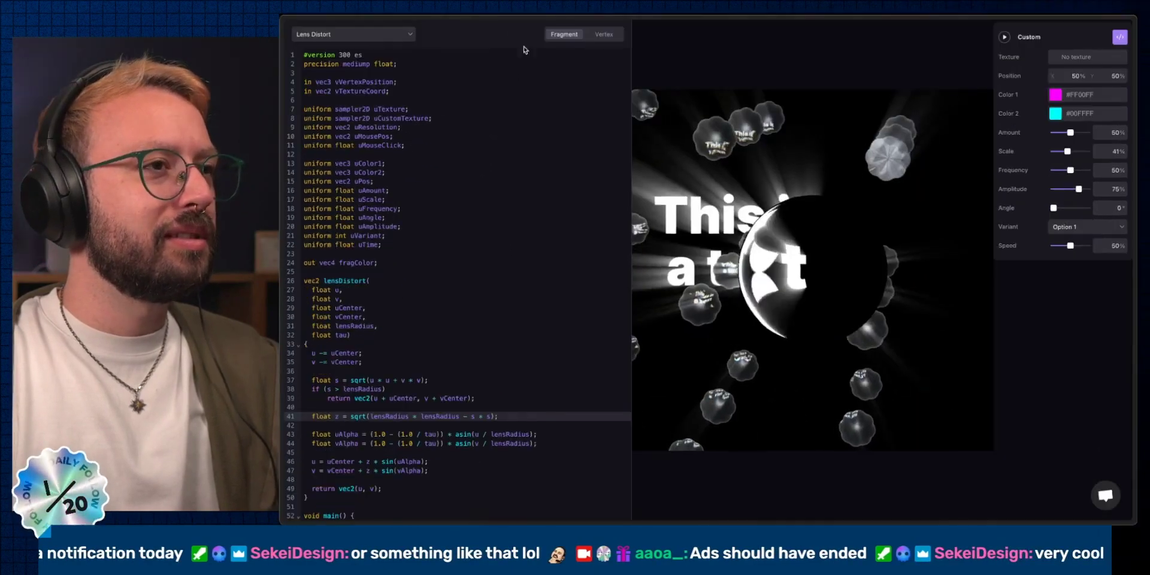
{"action": "scroll", "coordinate": [575, 120], "scroll_direction": "down", "scroll_amount": 5}
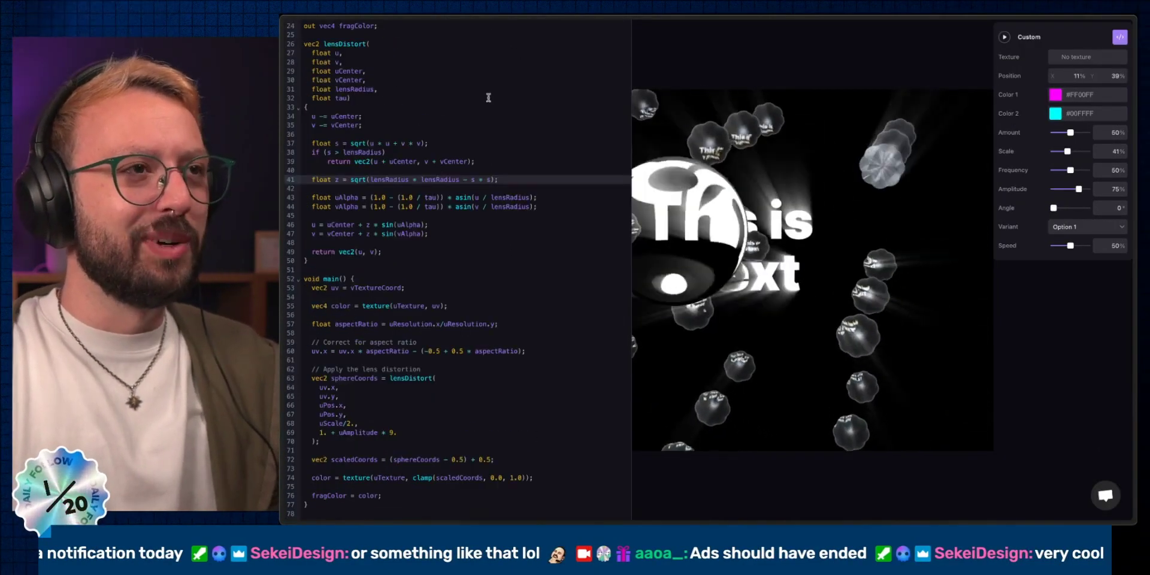
{"action": "left_click", "coordinate": [497, 80]}
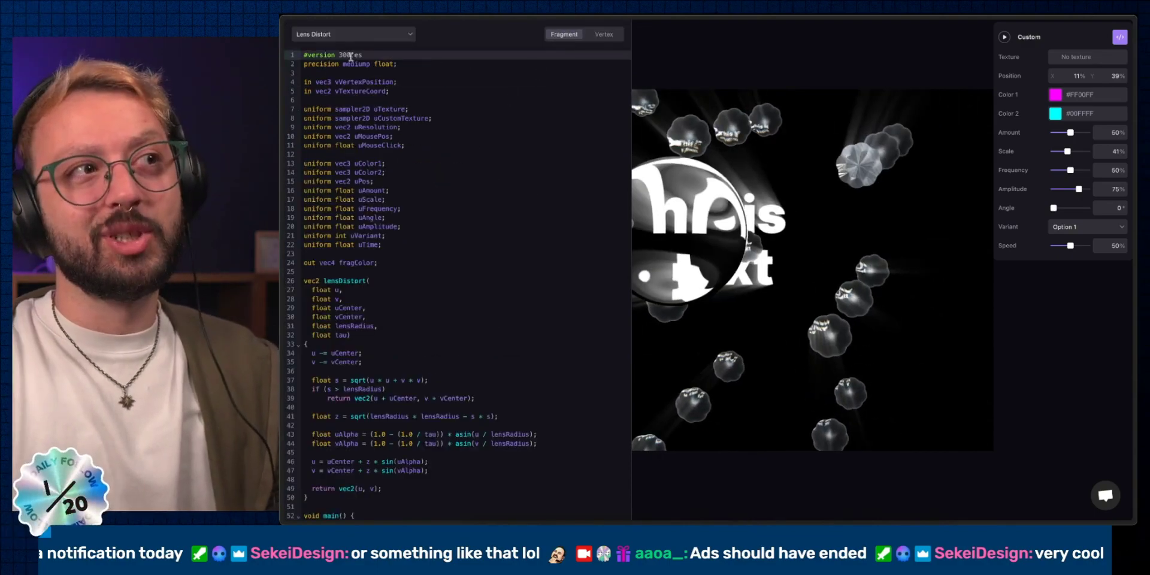
{"action": "left_click", "coordinate": [1120, 36]}
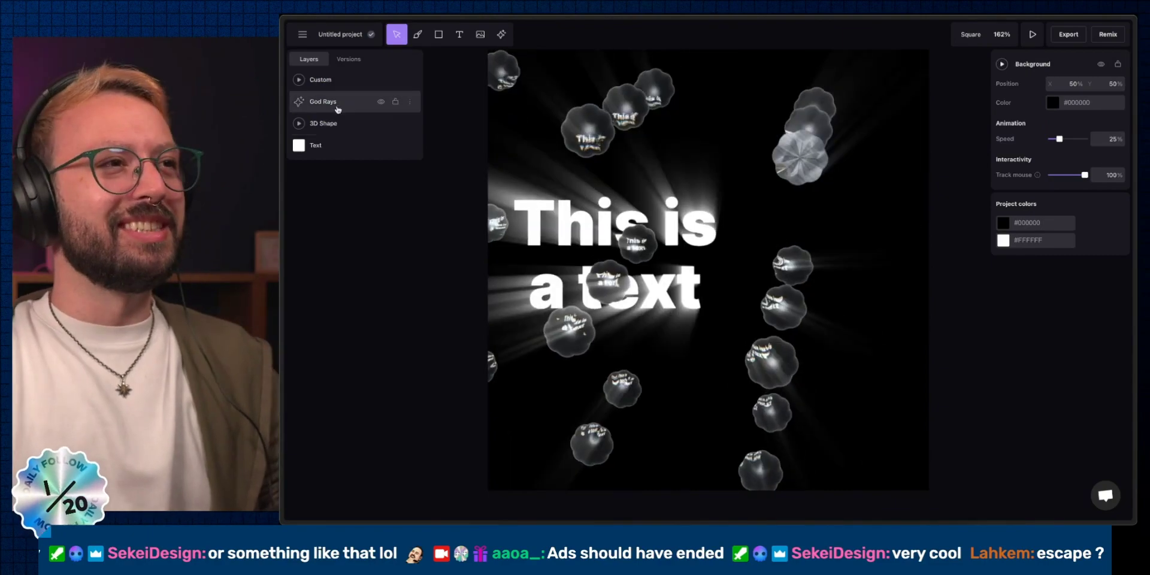
Open and close the Custom layer's shader code, then select God Rays
{"action": "left_click", "coordinate": [386, 84]}
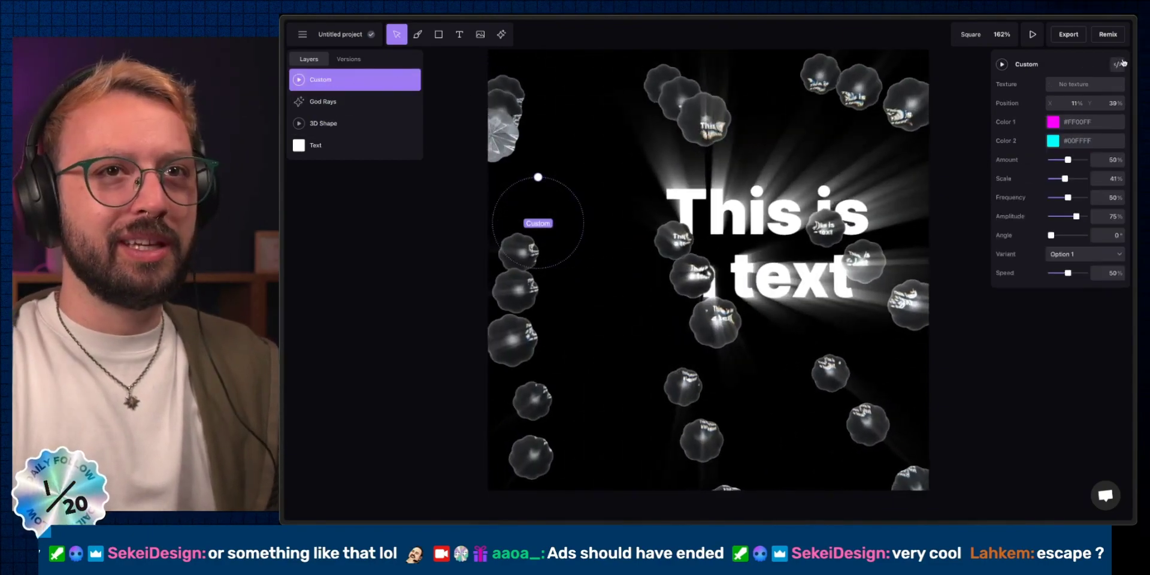
{"action": "left_click", "coordinate": [1118, 64]}
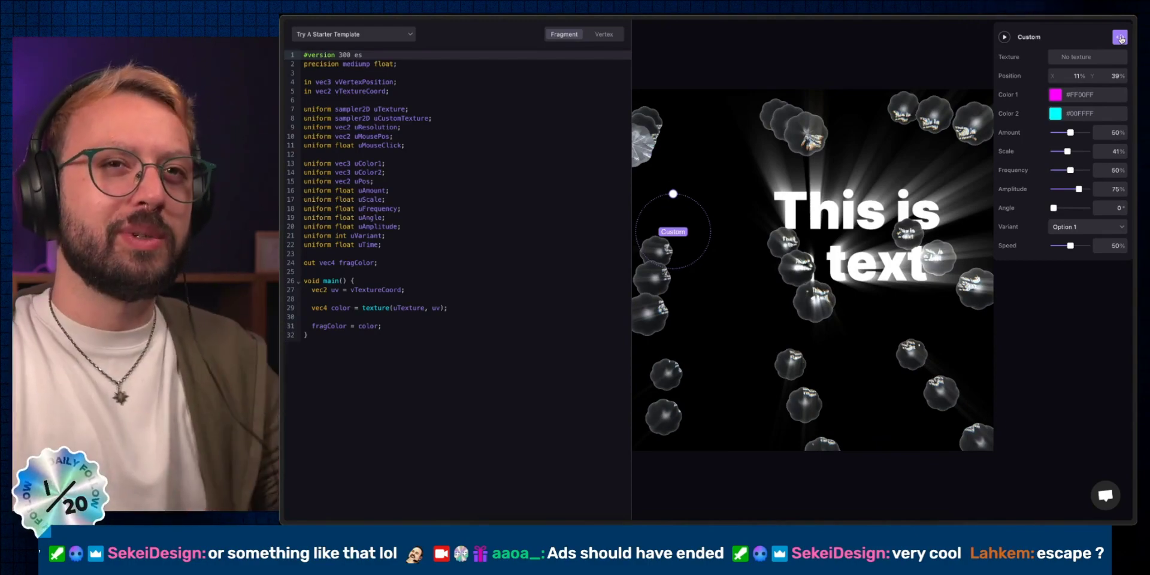
{"action": "left_click", "coordinate": [1120, 38]}
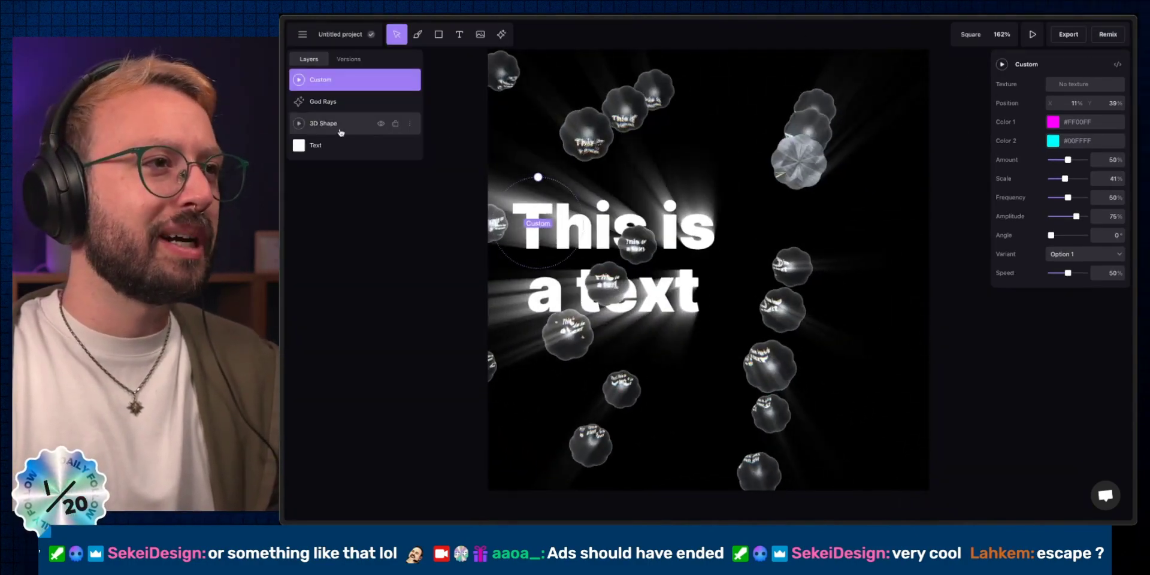
{"action": "left_click", "coordinate": [340, 129]}
{"action": "key", "text": "Up"}
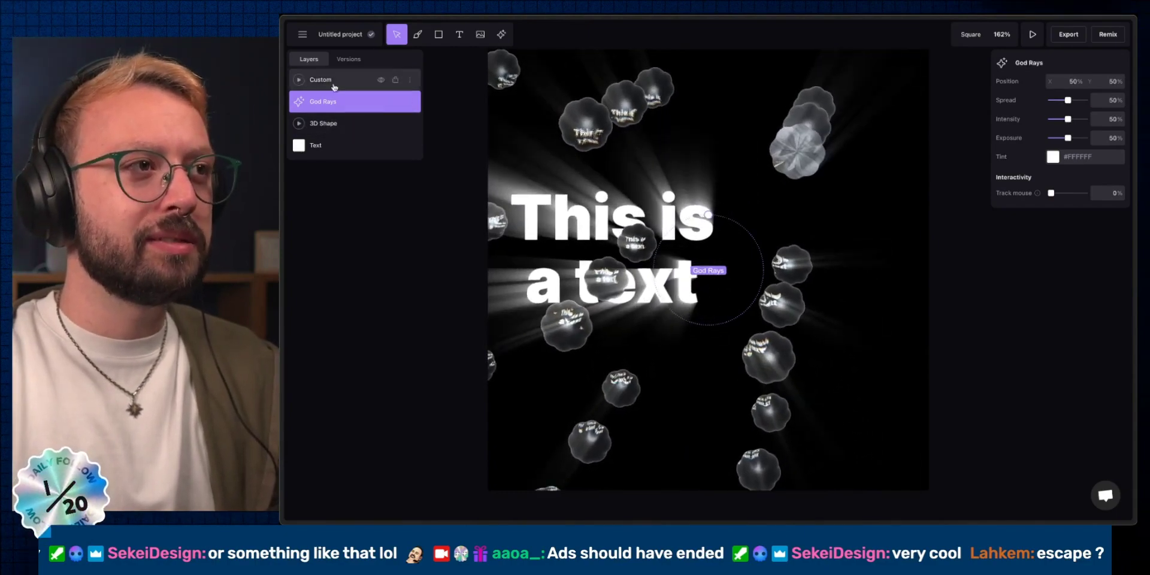
Try the Basic and Pixelate starter shaders, then delete the Custom layer
{"action": "double_click", "coordinate": [334, 87]}
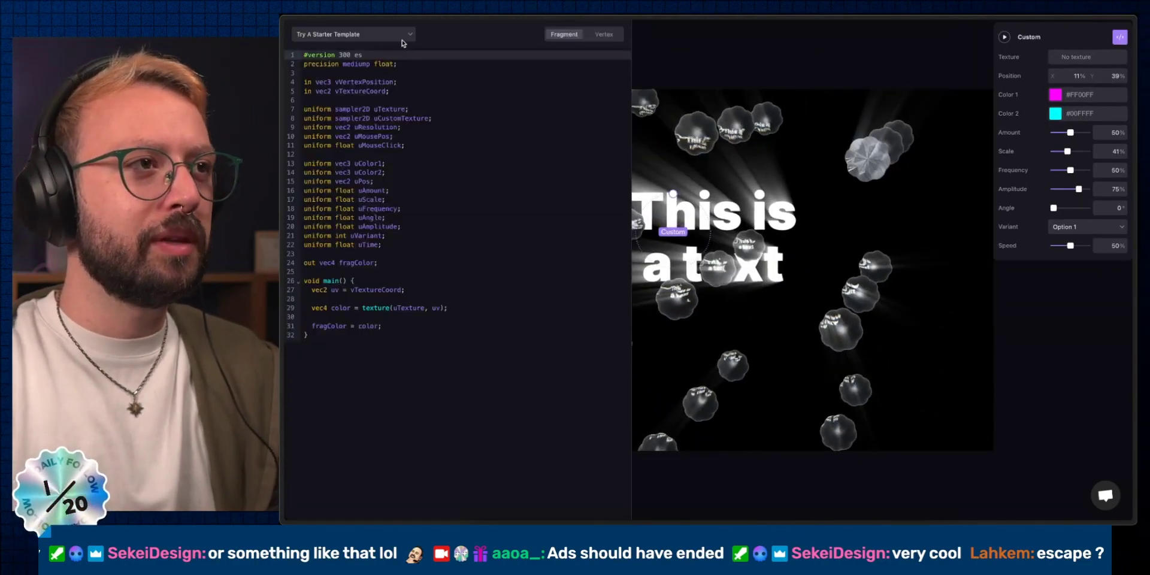
{"action": "left_click", "coordinate": [404, 36]}
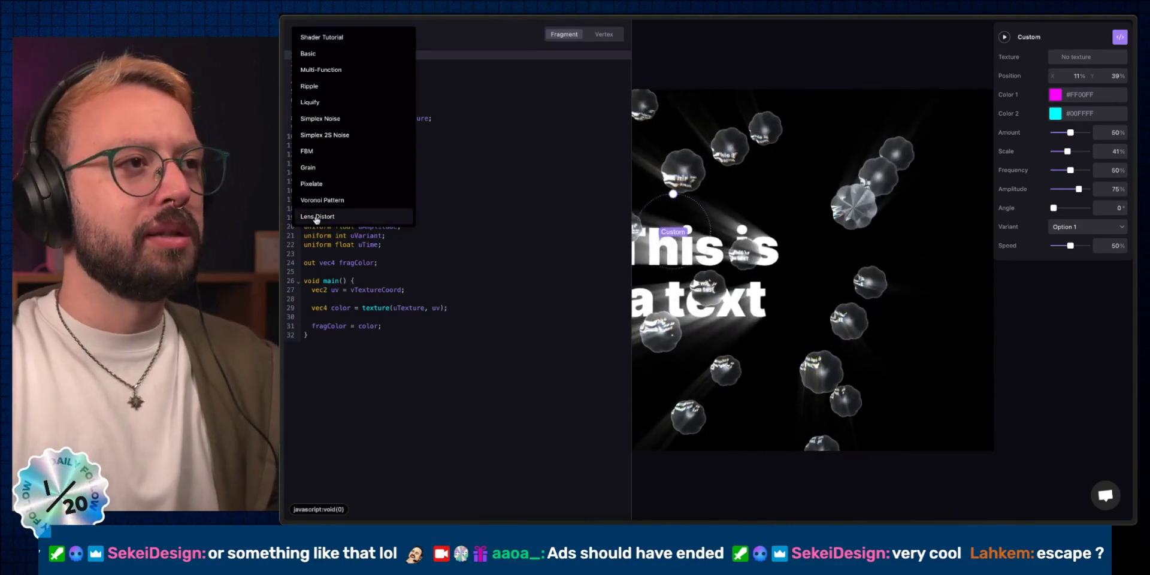
{"action": "left_click", "coordinate": [331, 59]}
{"action": "left_click", "coordinate": [353, 34]}
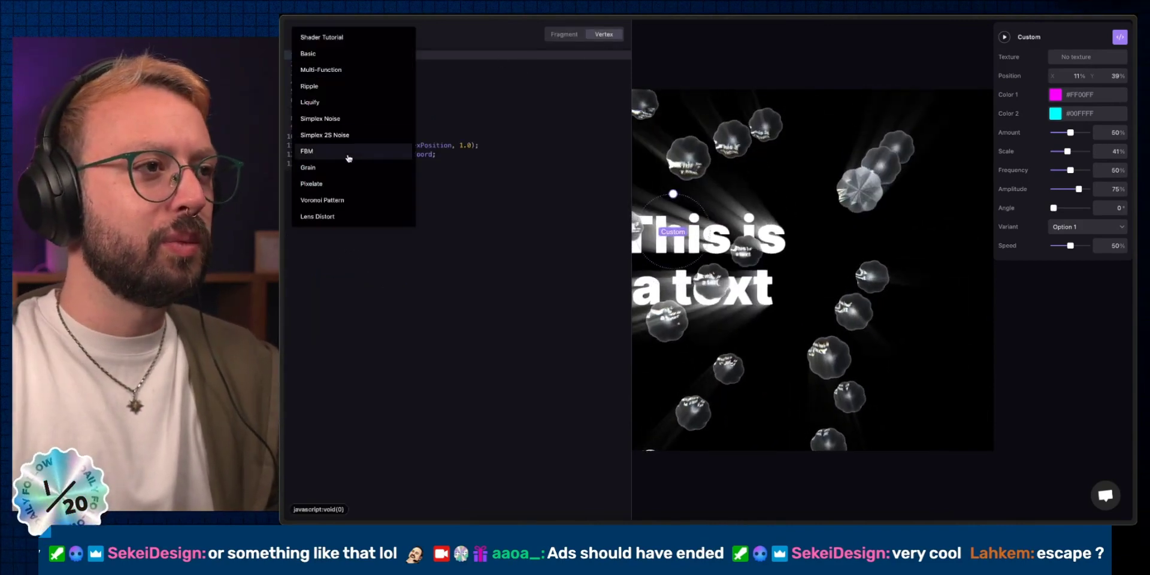
{"action": "left_click", "coordinate": [311, 183]}
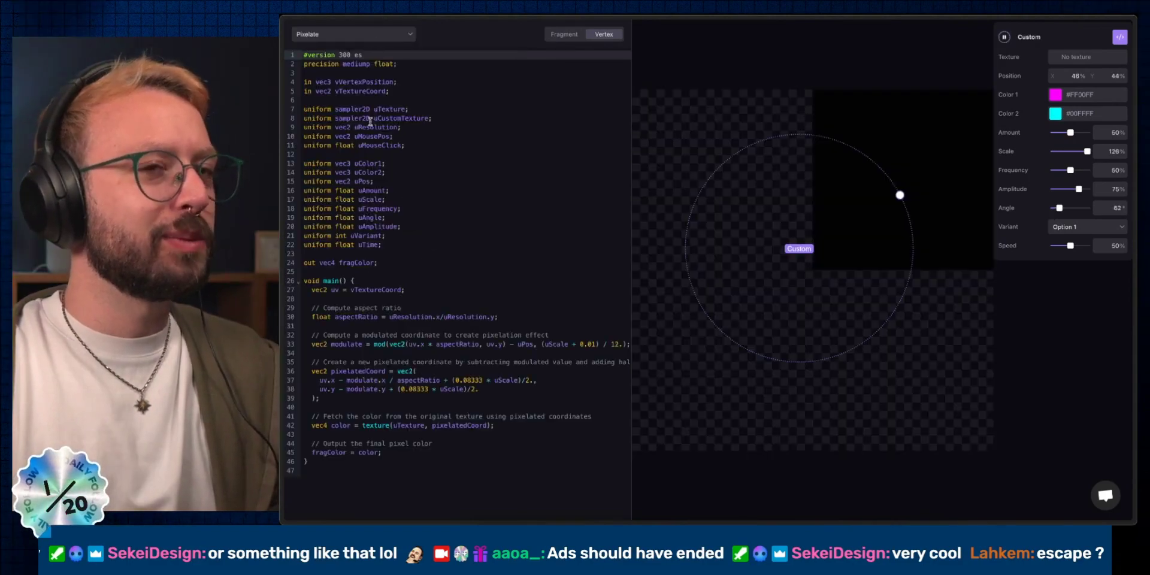
{"action": "key", "text": "Escape"}
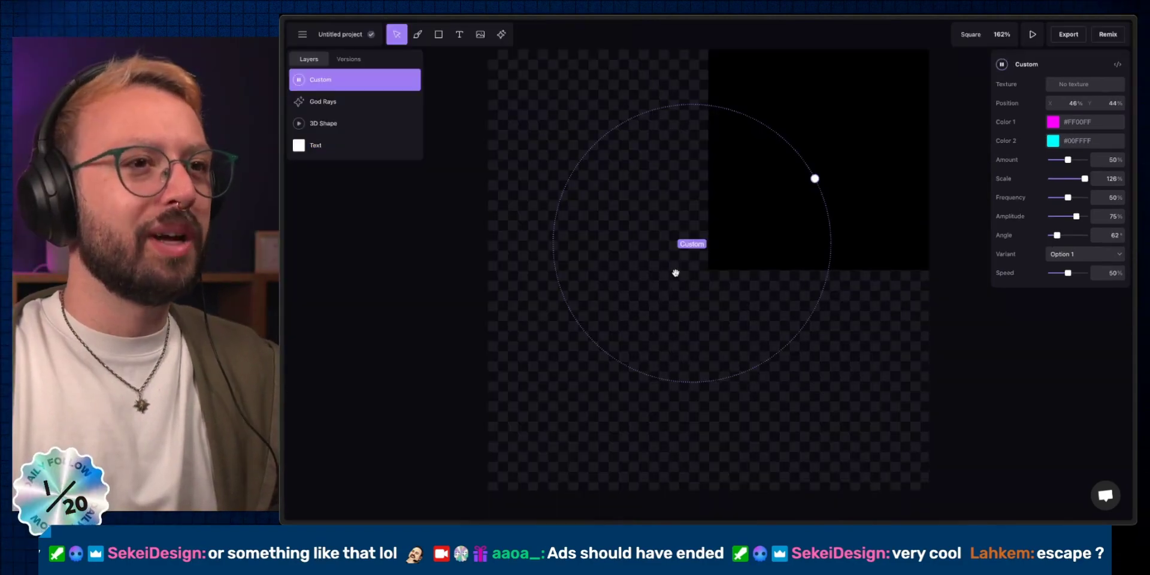
{"action": "key", "text": "Delete"}
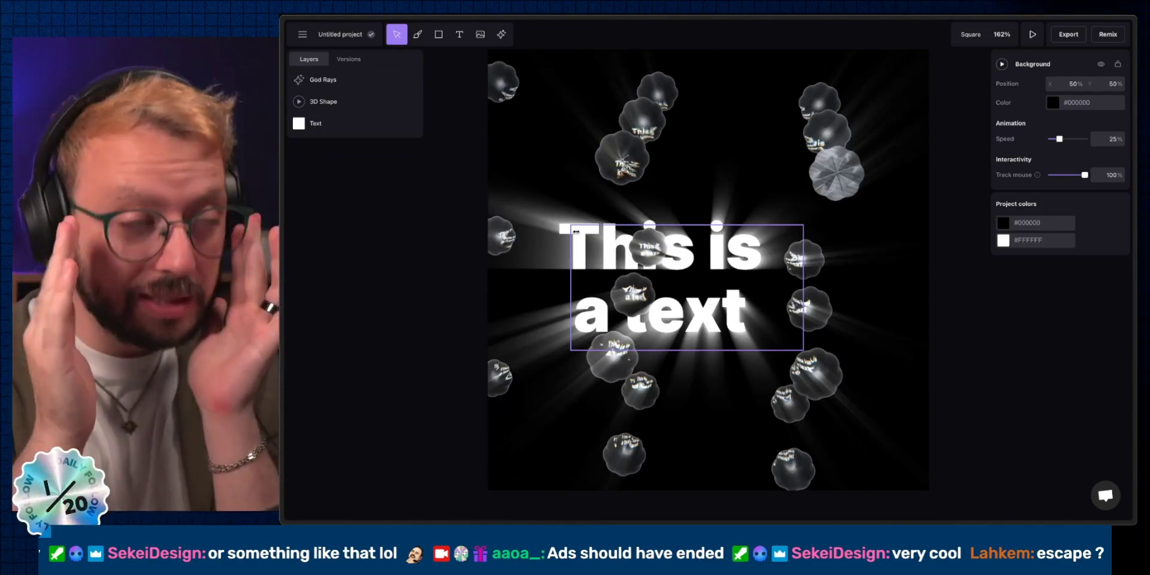
Add a Hologram effect, then delete it again
{"action": "left_click", "coordinate": [501, 35]}
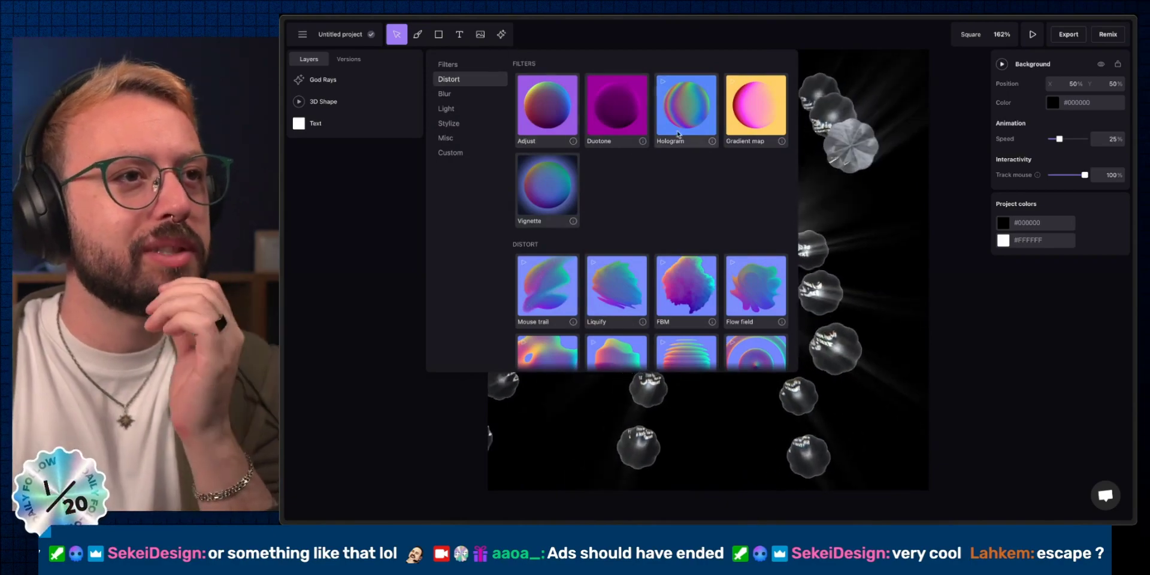
{"action": "left_click", "coordinate": [666, 98]}
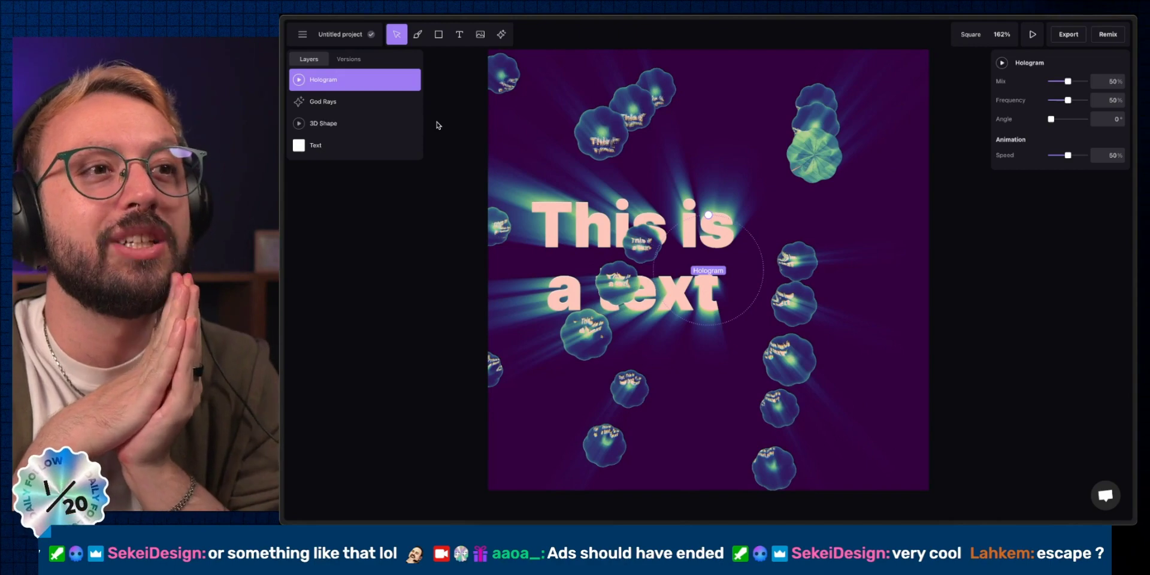
{"action": "mouse_move", "coordinate": [412, 106]}
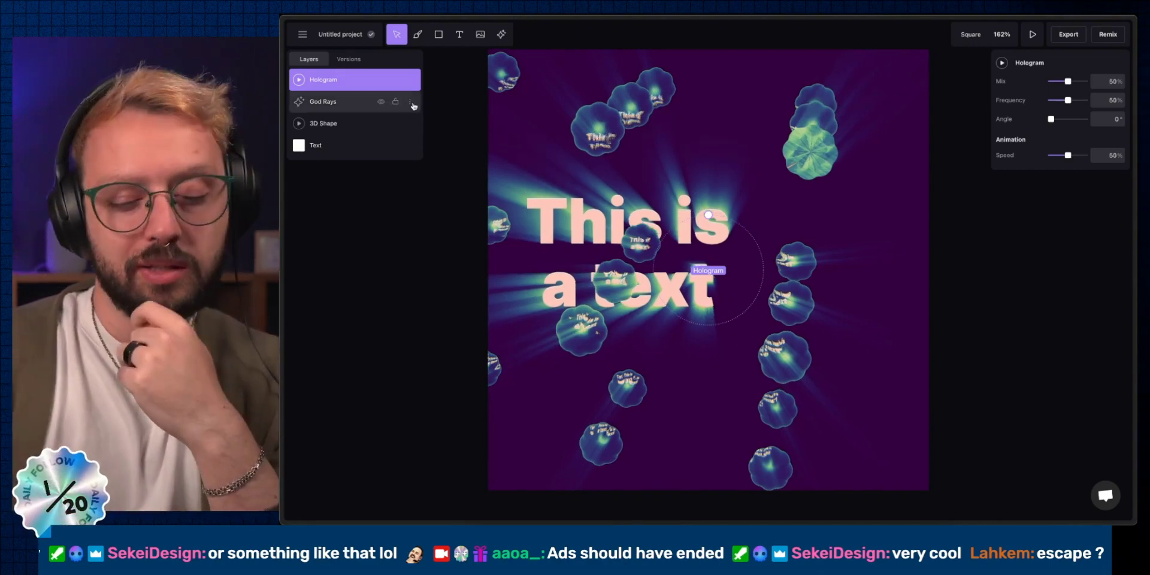
{"action": "key", "text": "Delete"}
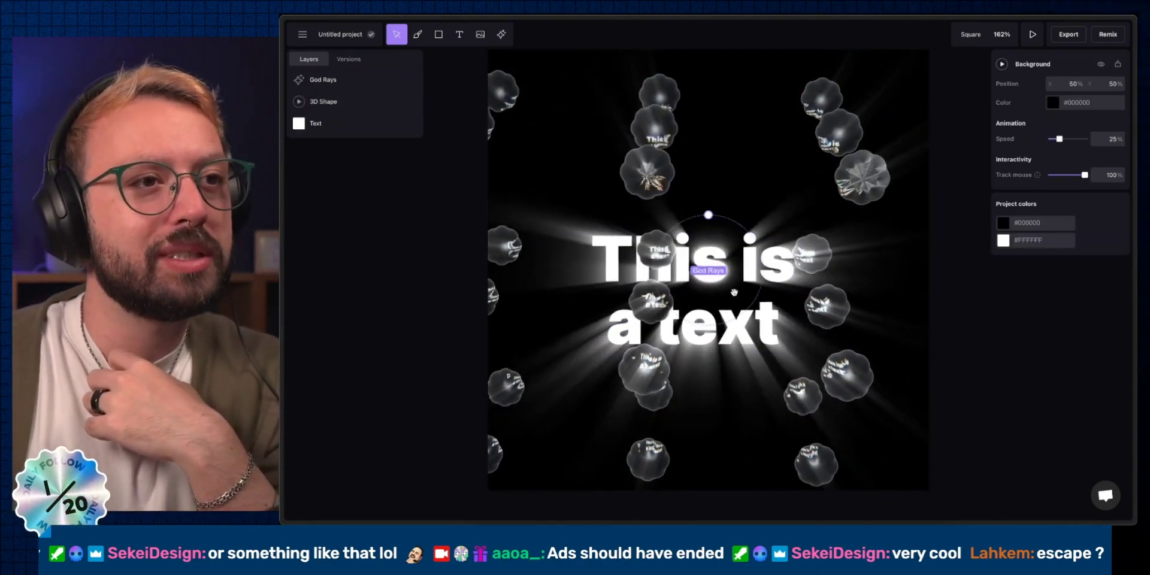
Move the 'This is a text' block up near the top of the canvas
{"action": "left_click", "coordinate": [732, 293]}
{"action": "left_click_drag", "start_coordinate": [752, 358], "coordinate": [724, 175]}
{"action": "left_click_drag", "start_coordinate": [809, 255], "coordinate": [668, 271]}
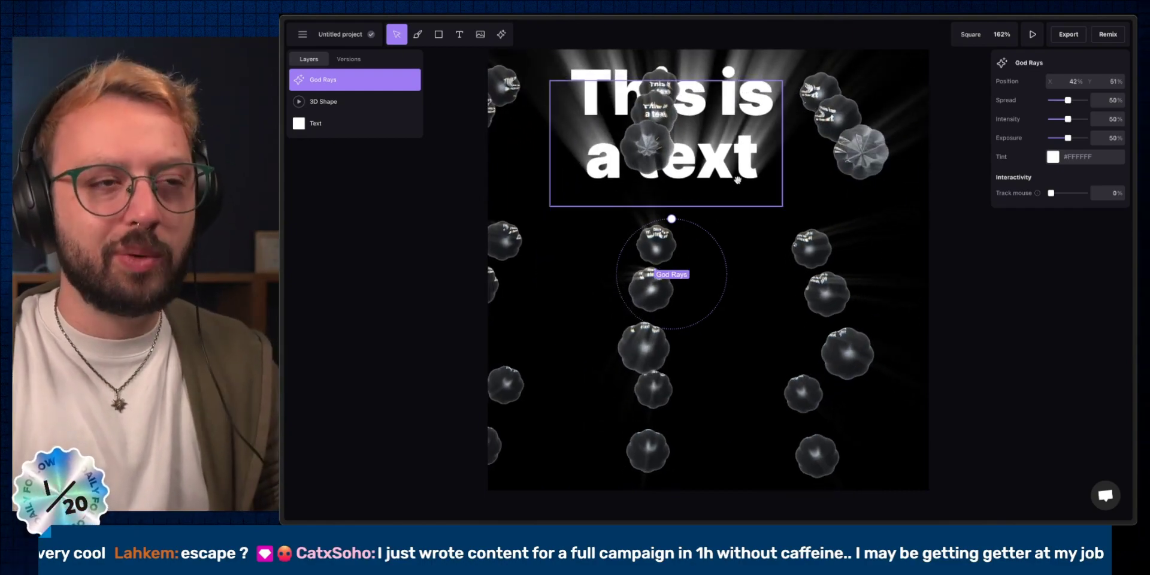
Select the text layer and go back to the dashboard from the project menu
{"action": "left_click", "coordinate": [737, 179]}
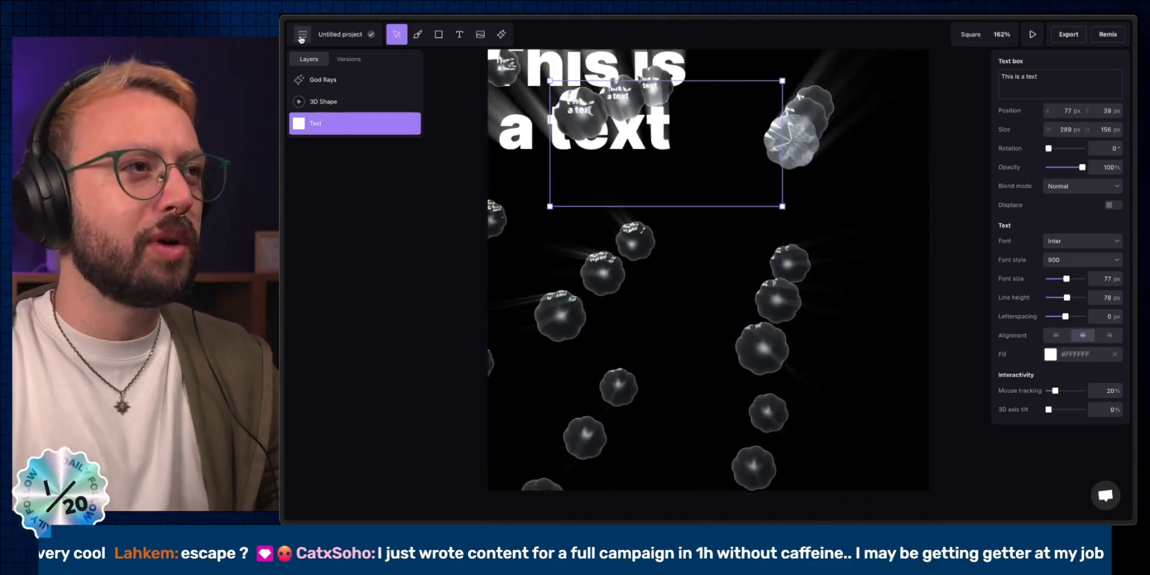
{"action": "left_click", "coordinate": [302, 34]}
{"action": "left_click", "coordinate": [338, 43]}
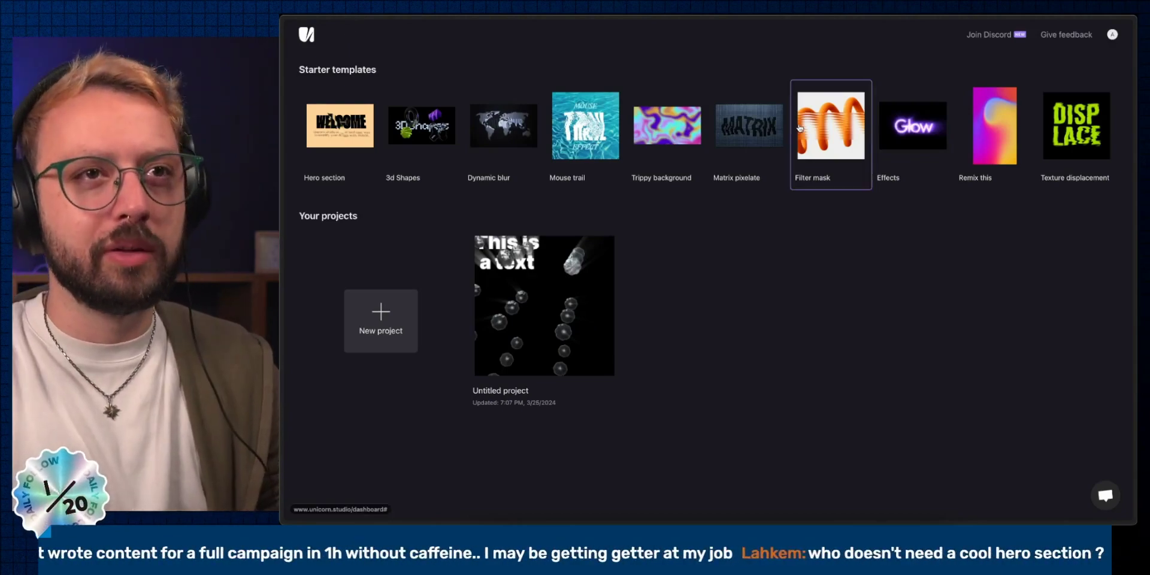
Open the 3d Shapes template and raise the black X shape's specular and refraction to 20%
{"action": "left_click", "coordinate": [429, 145]}
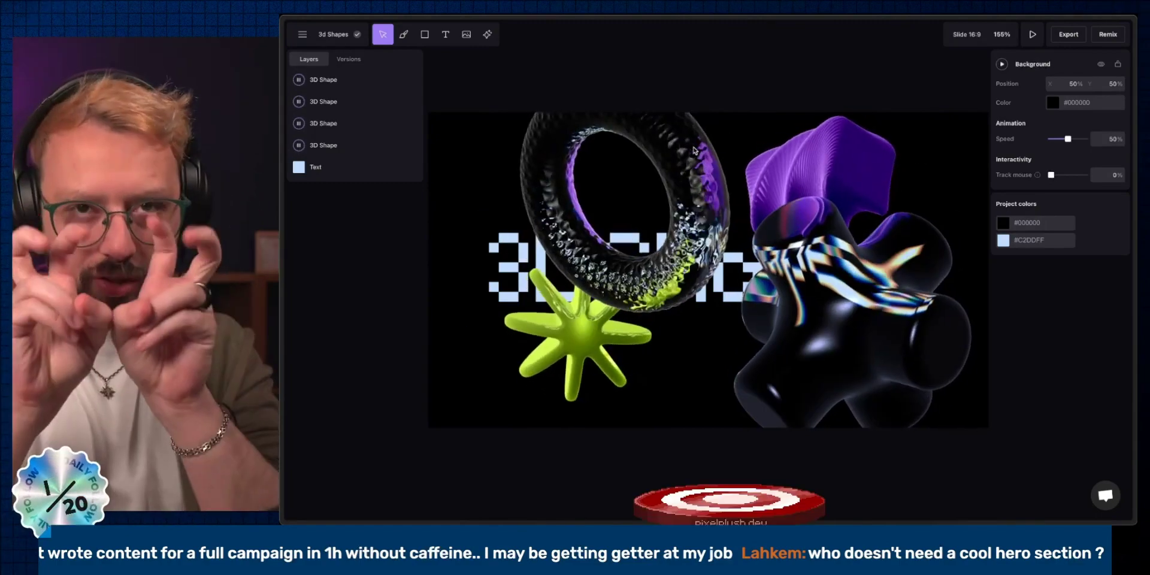
{"action": "left_click", "coordinate": [815, 314]}
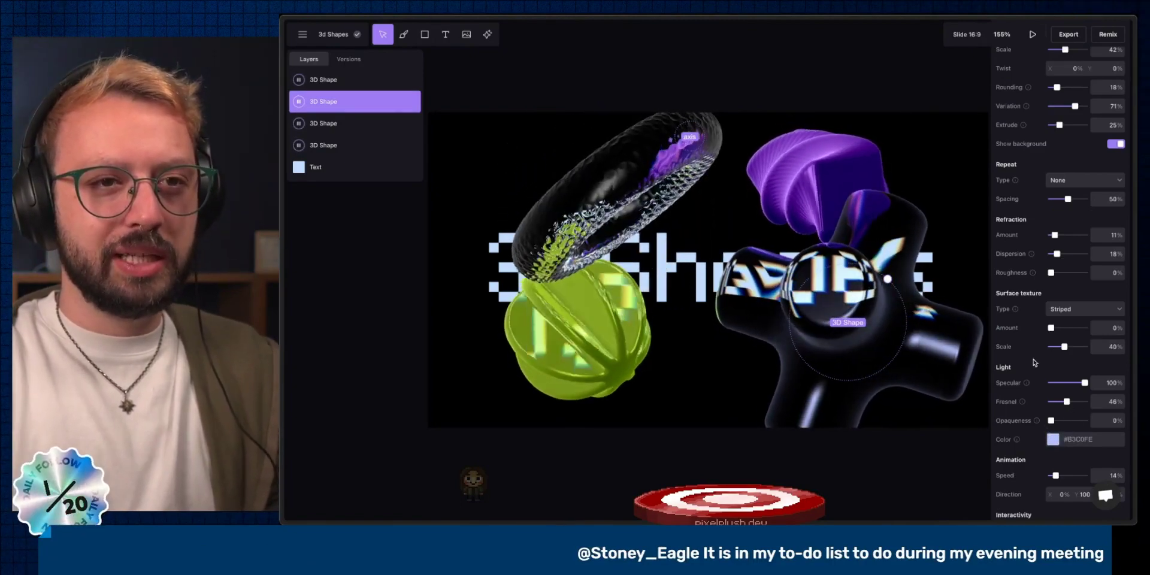
{"action": "mouse_move", "coordinate": [1085, 382]}
{"action": "left_mouse_down"}
{"action": "mouse_move", "coordinate": [1066, 384]}
{"action": "mouse_move", "coordinate": [1098, 382]}
{"action": "left_mouse_up"}
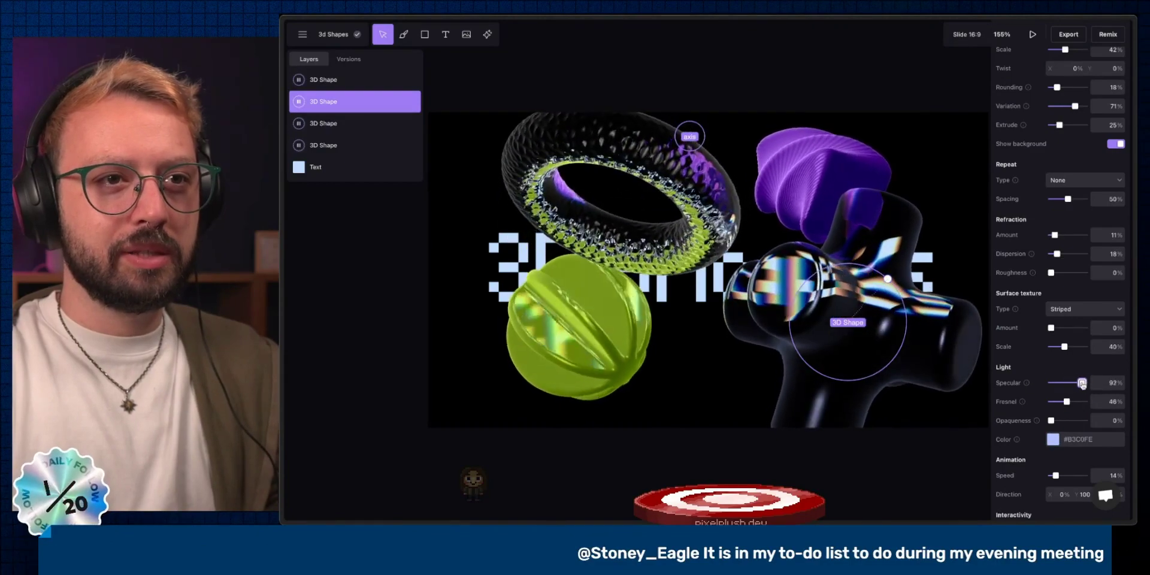
{"action": "mouse_move", "coordinate": [1057, 254]}
{"action": "left_mouse_down"}
{"action": "mouse_move", "coordinate": [1075, 254]}
{"action": "mouse_move", "coordinate": [1057, 259]}
{"action": "mouse_move", "coordinate": [1058, 234]}
{"action": "left_mouse_up"}
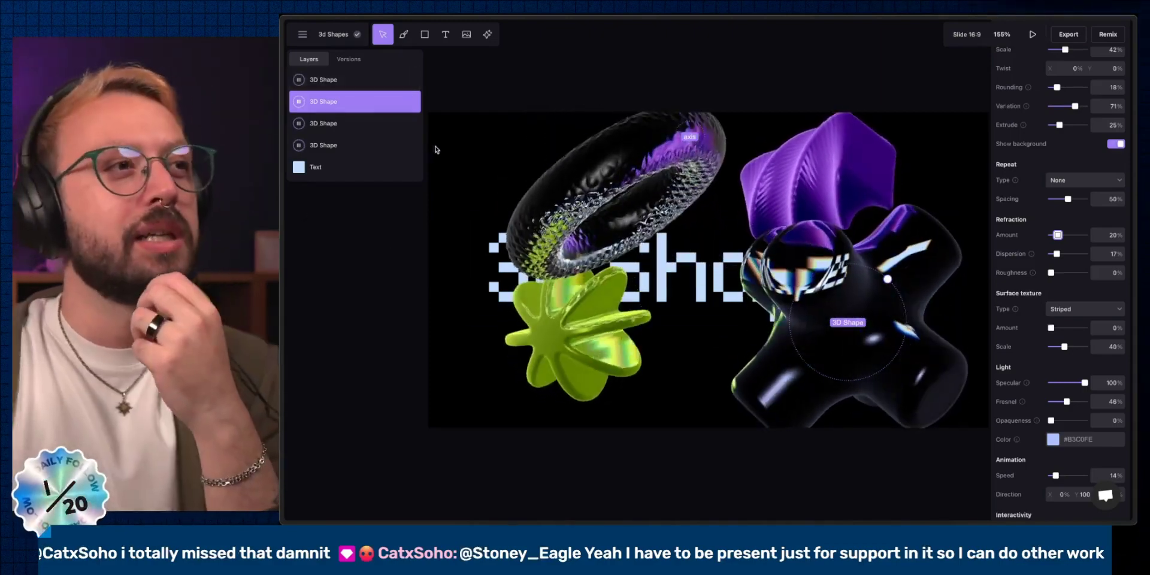
Try the drawing brush, flat shape and 3D shape gallery tools, then return to selection
{"action": "left_click", "coordinate": [405, 36]}
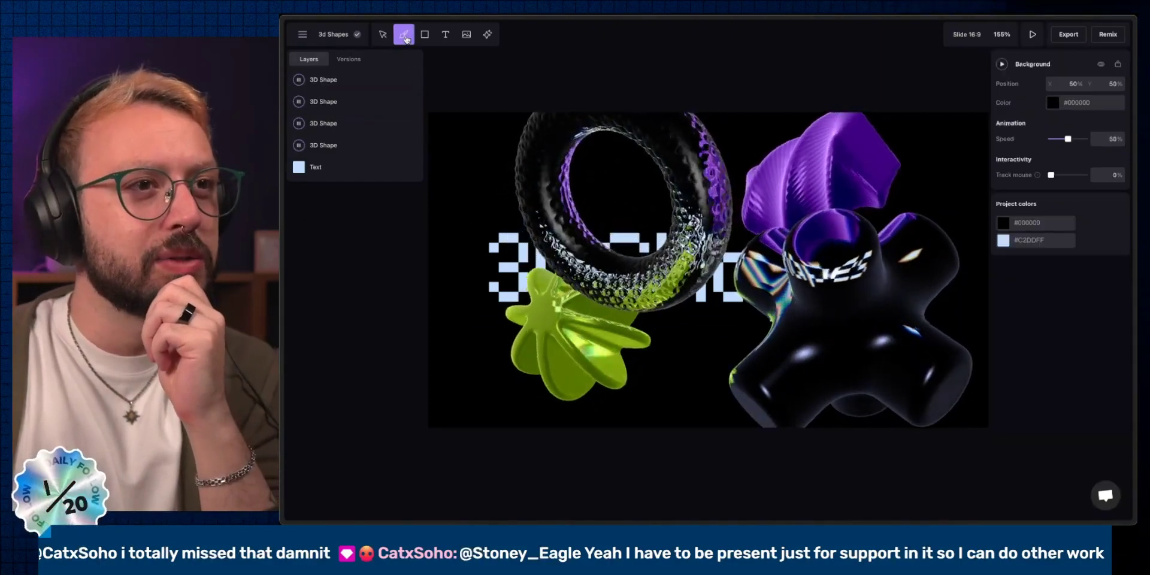
{"action": "left_click", "coordinate": [425, 36]}
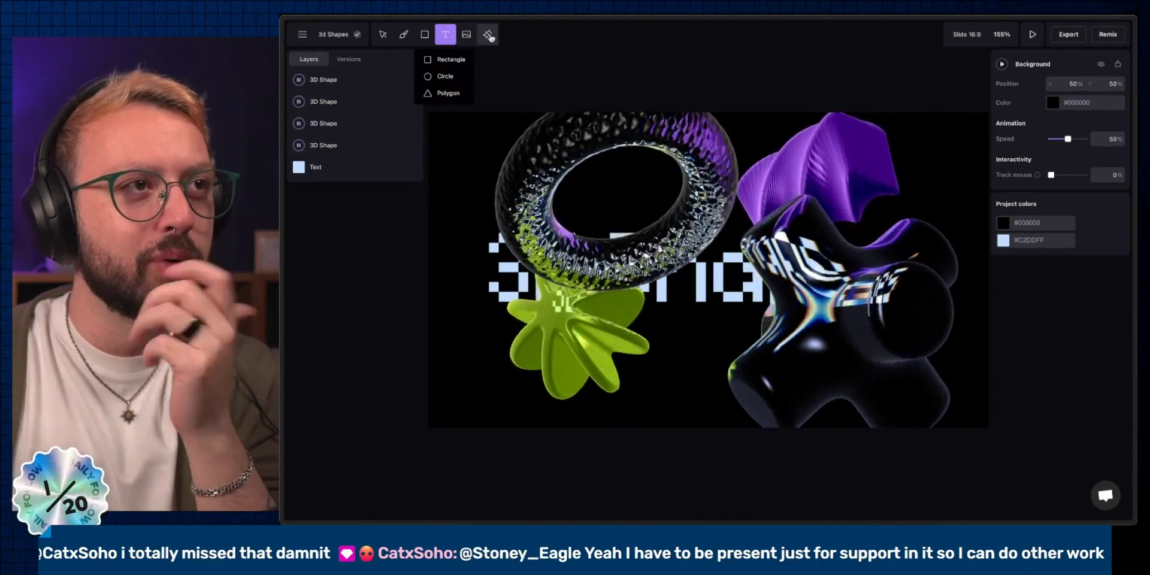
{"action": "left_click", "coordinate": [488, 34]}
{"action": "key", "text": "Escape"}
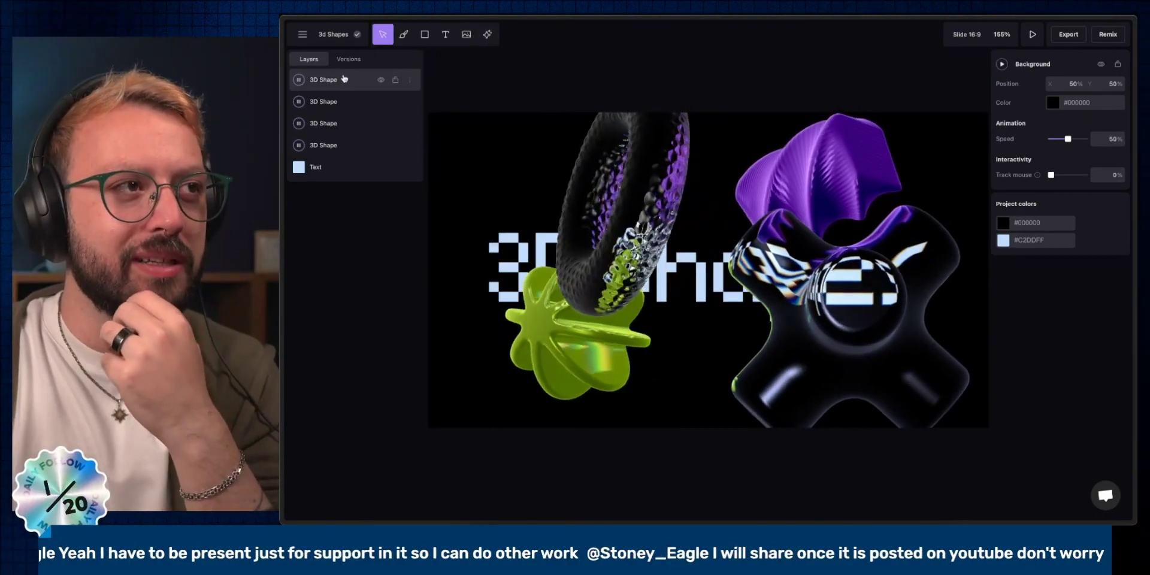
Inspect the torus layer's Shape list, keep the torus, and reorient its tilt axis
{"action": "left_click", "coordinate": [344, 81]}
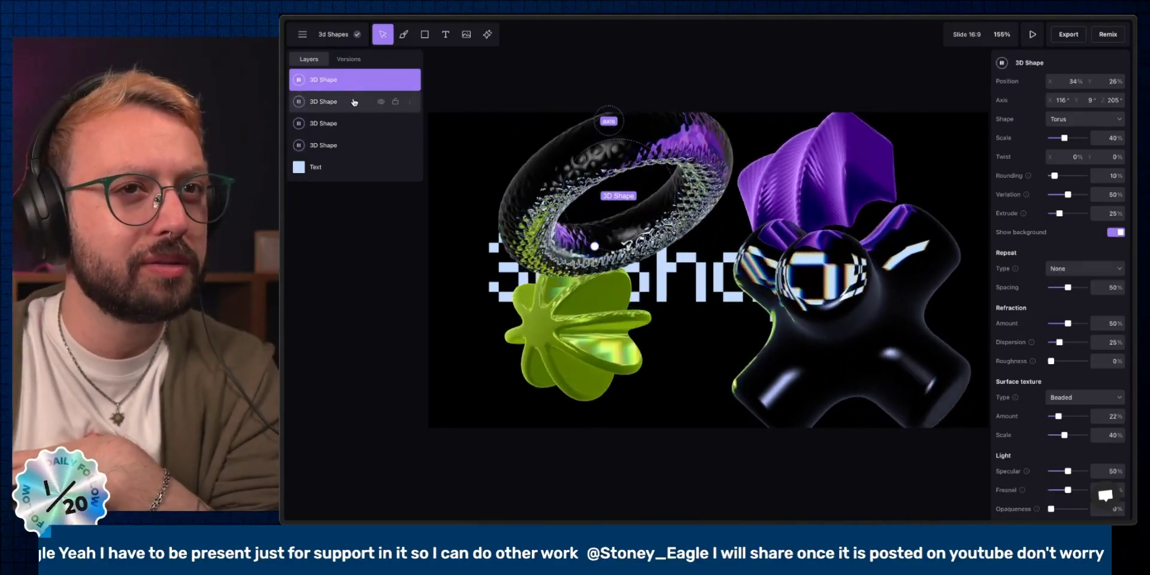
{"action": "left_click", "coordinate": [1068, 121]}
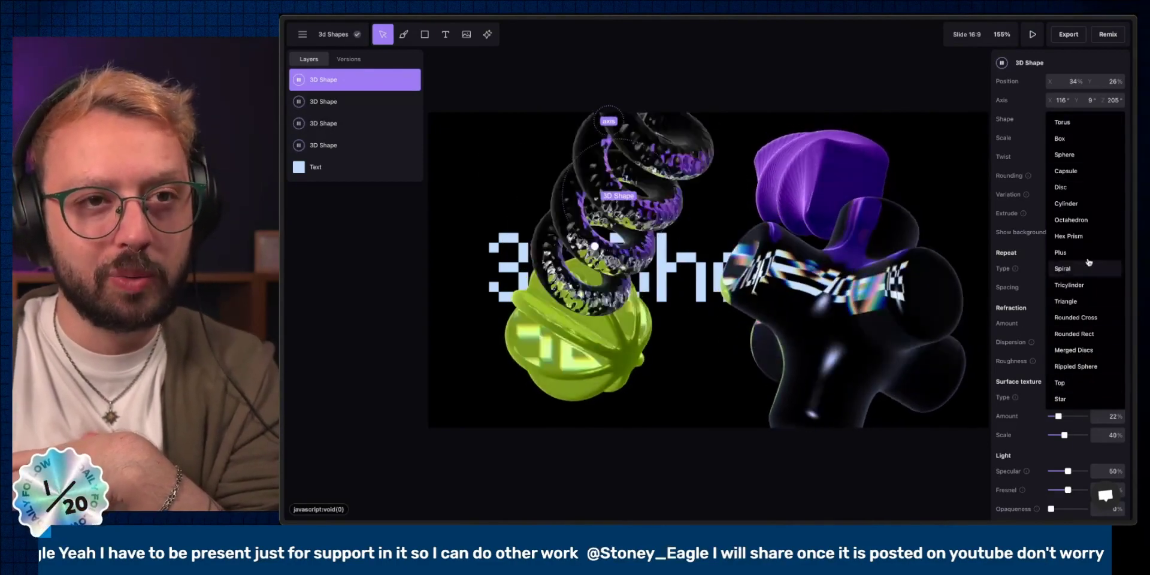
{"action": "mouse_move", "coordinate": [1028, 196]}
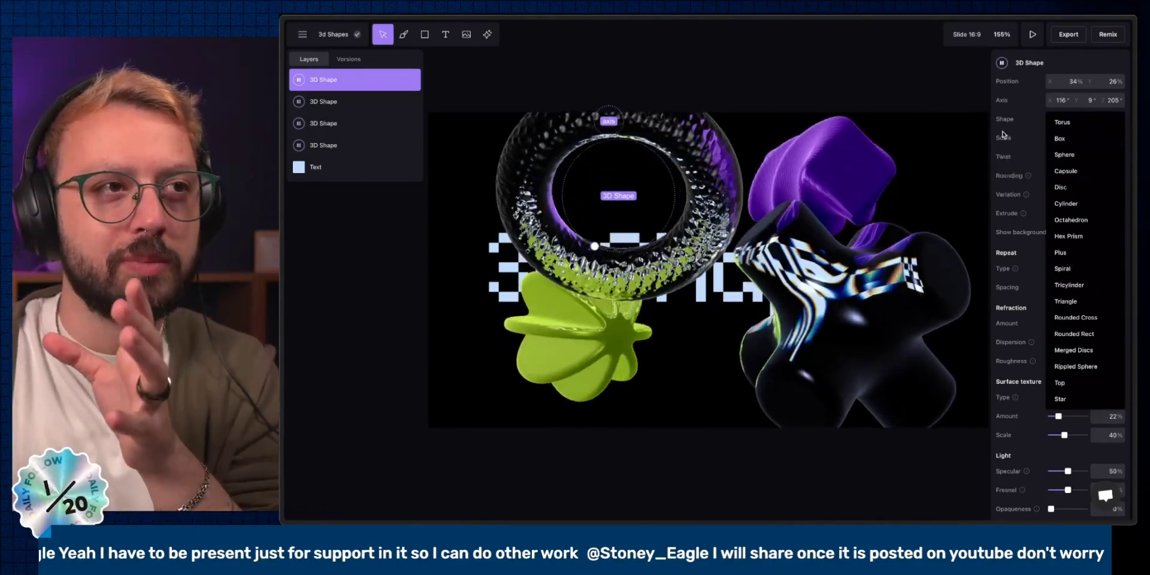
{"action": "left_click", "coordinate": [912, 104]}
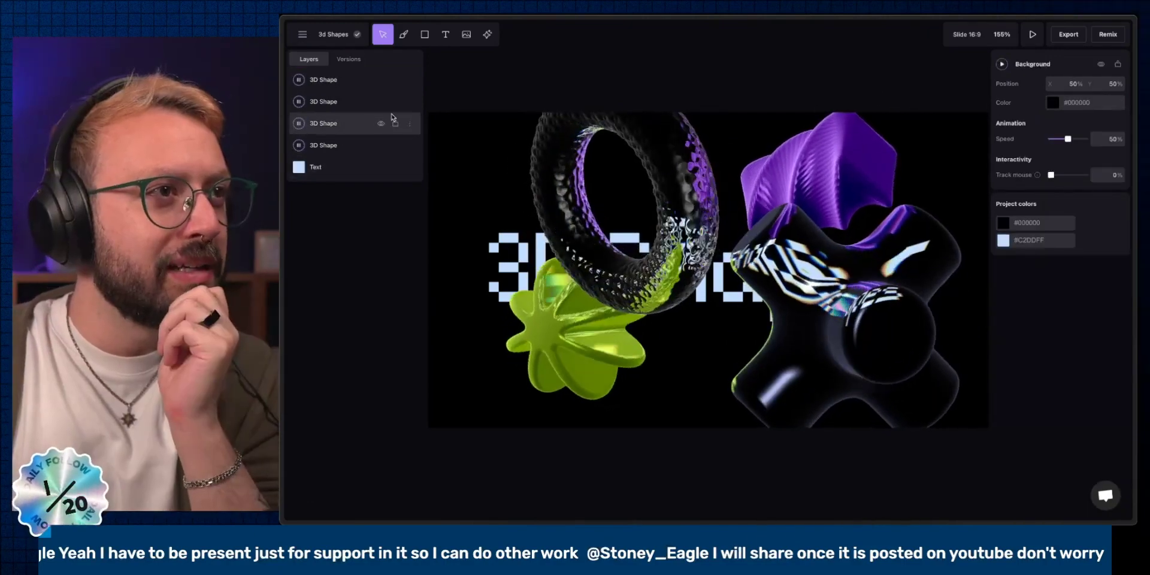
{"action": "left_click", "coordinate": [360, 145]}
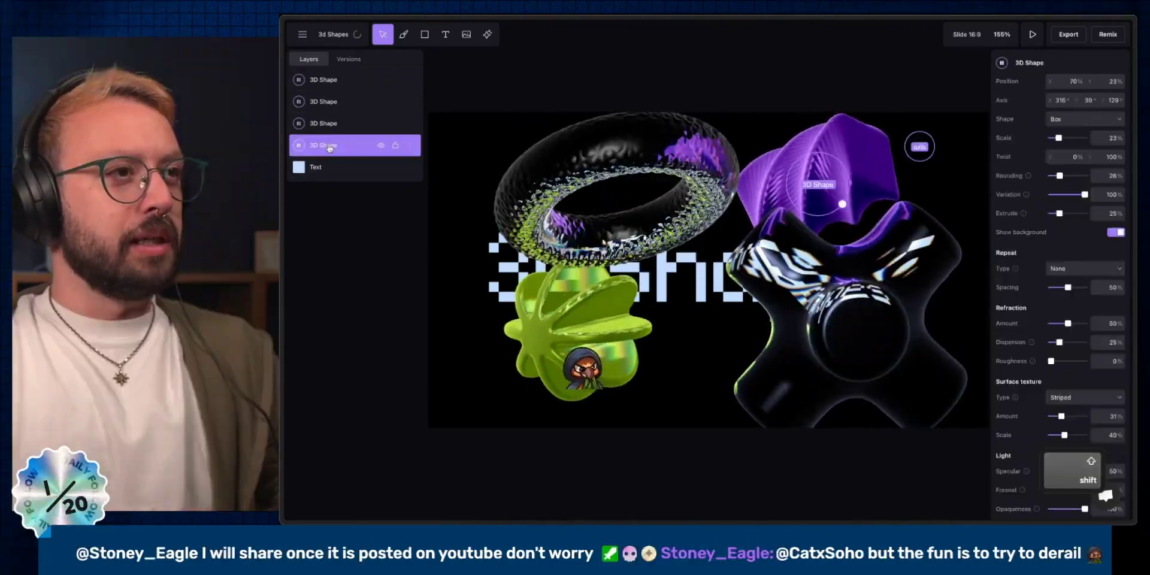
{"action": "left_click", "coordinate": [360, 79]}
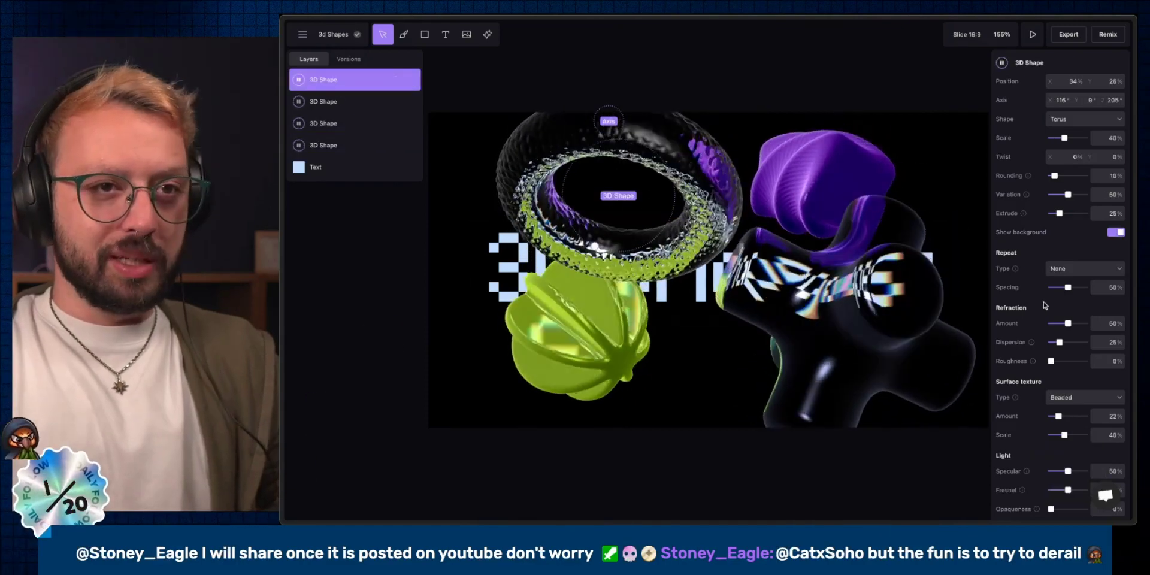
{"action": "scroll", "coordinate": [1047, 359], "scroll_direction": "down", "scroll_amount": 3}
{"action": "left_click_drag", "start_coordinate": [608, 122], "coordinate": [629, 170]}
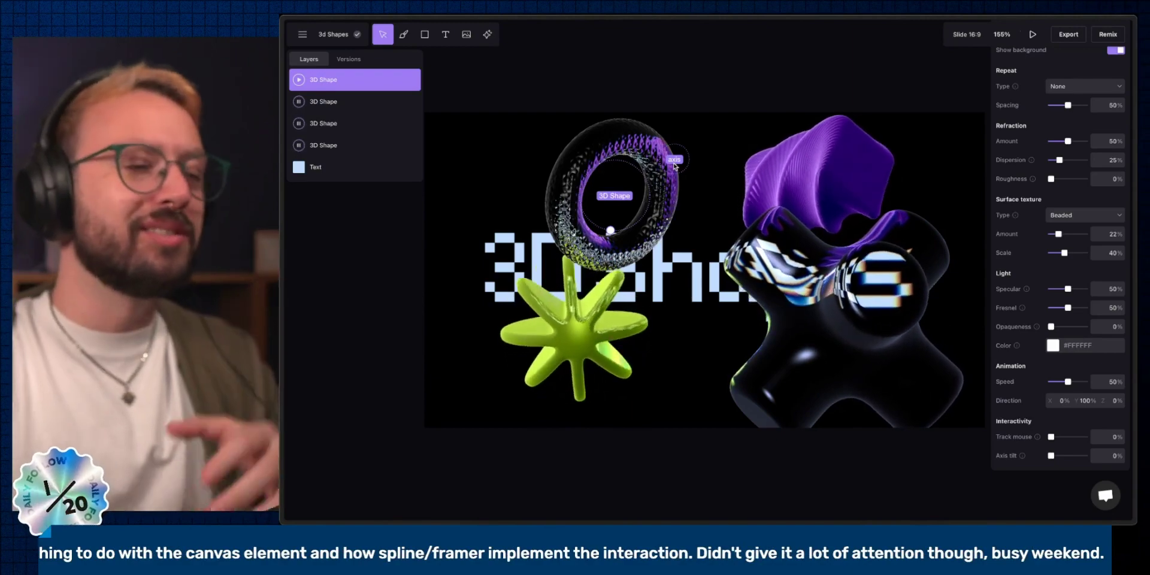
Inspect the black X and green shape layers, then go back to the dashboard
{"action": "left_click", "coordinate": [862, 331]}
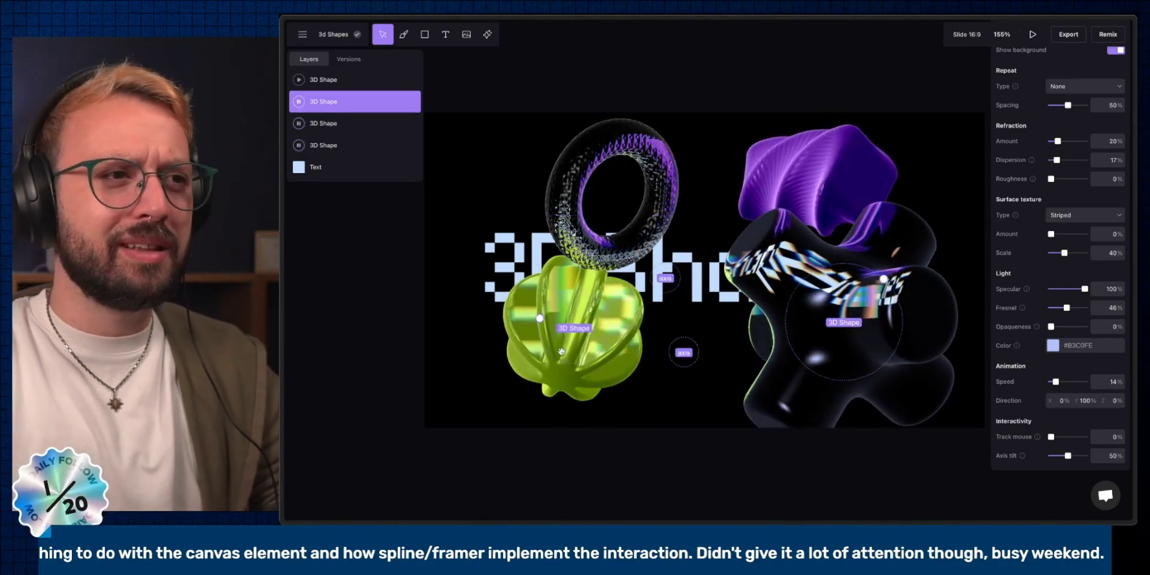
{"action": "left_click", "coordinate": [638, 358]}
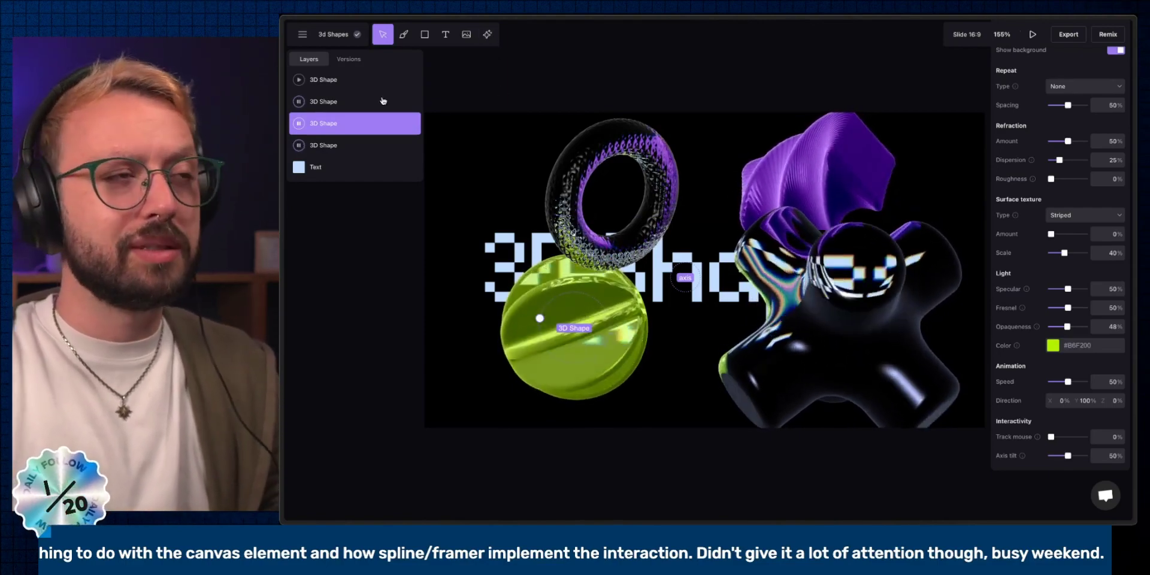
{"action": "left_click", "coordinate": [307, 37]}
{"action": "left_click", "coordinate": [314, 43]}
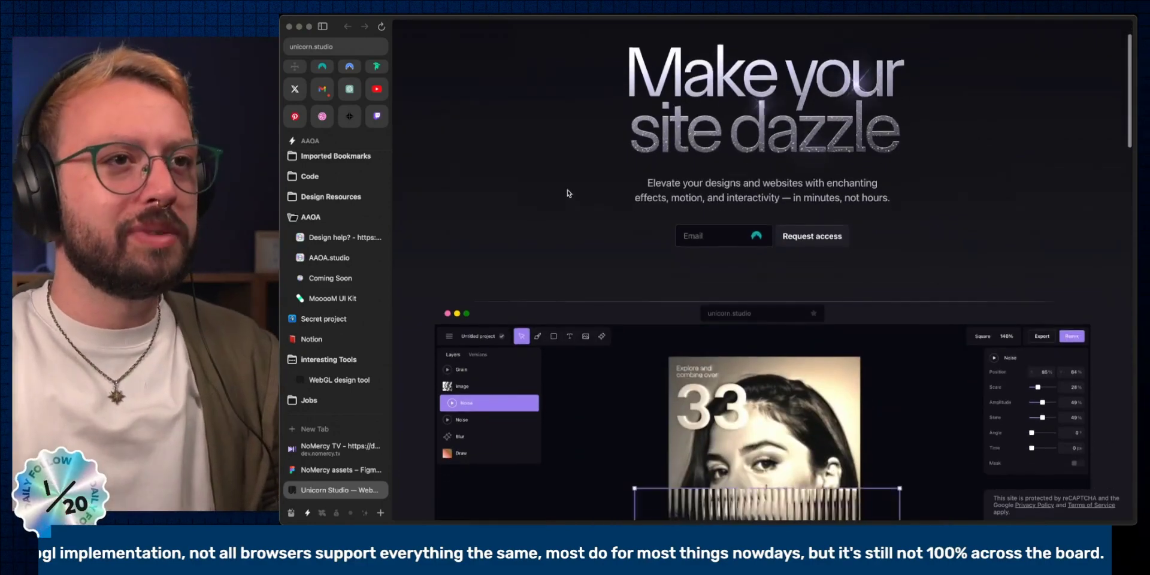
Scroll the Unicorn Studio homepage down to the embedded editor demo
{"action": "scroll", "coordinate": [568, 193], "scroll_direction": "down", "scroll_amount": 5}
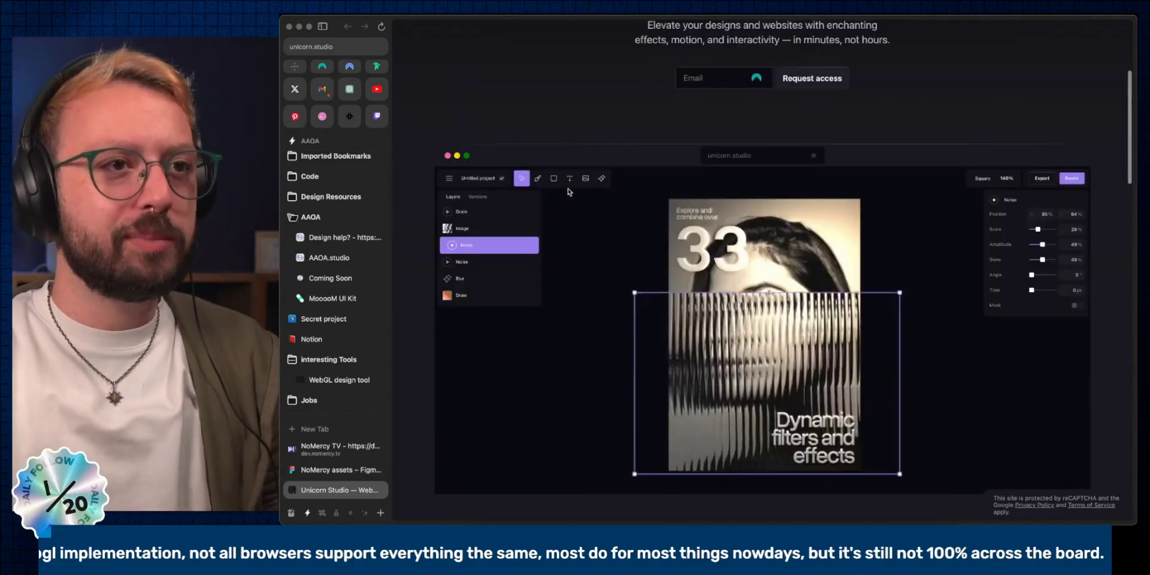